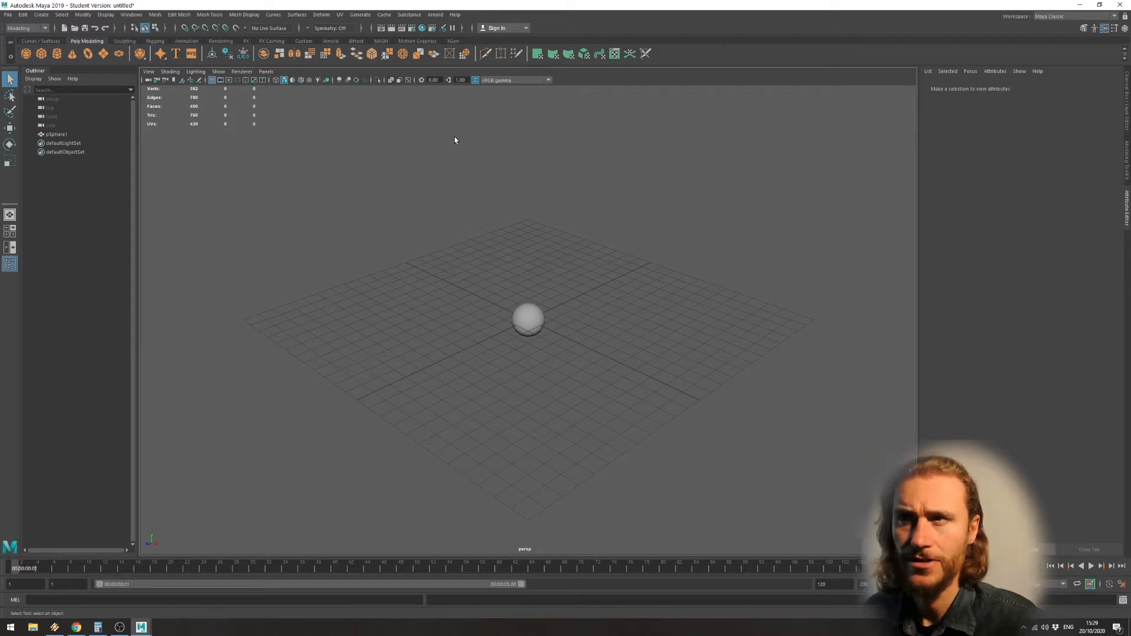
# Render the scene with Arnold and move the render view window clear of the sphere.
pyautogui.click(435, 15)
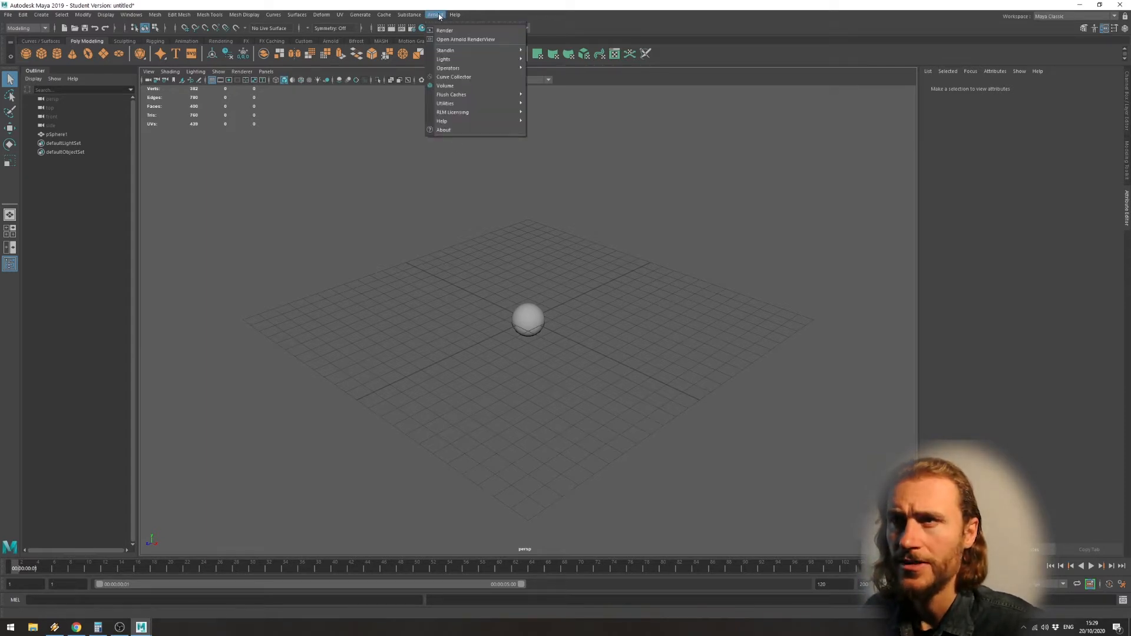
pyautogui.moveTo(464, 62)
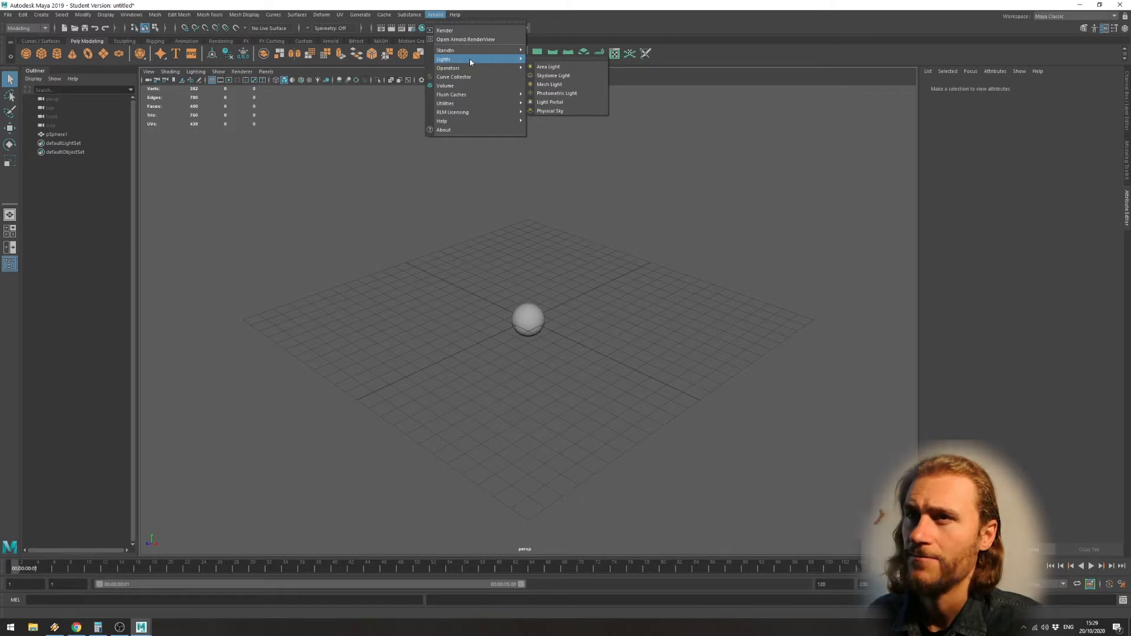
pyautogui.click(460, 30)
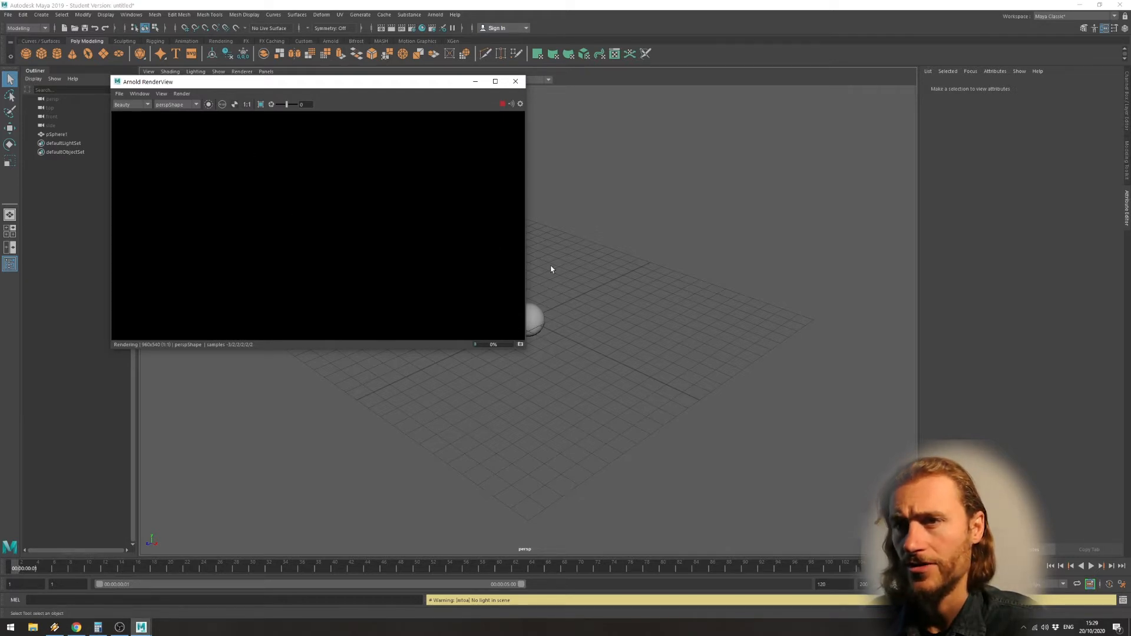
pyautogui.moveTo(275, 83); pyautogui.dragTo(764, 96)
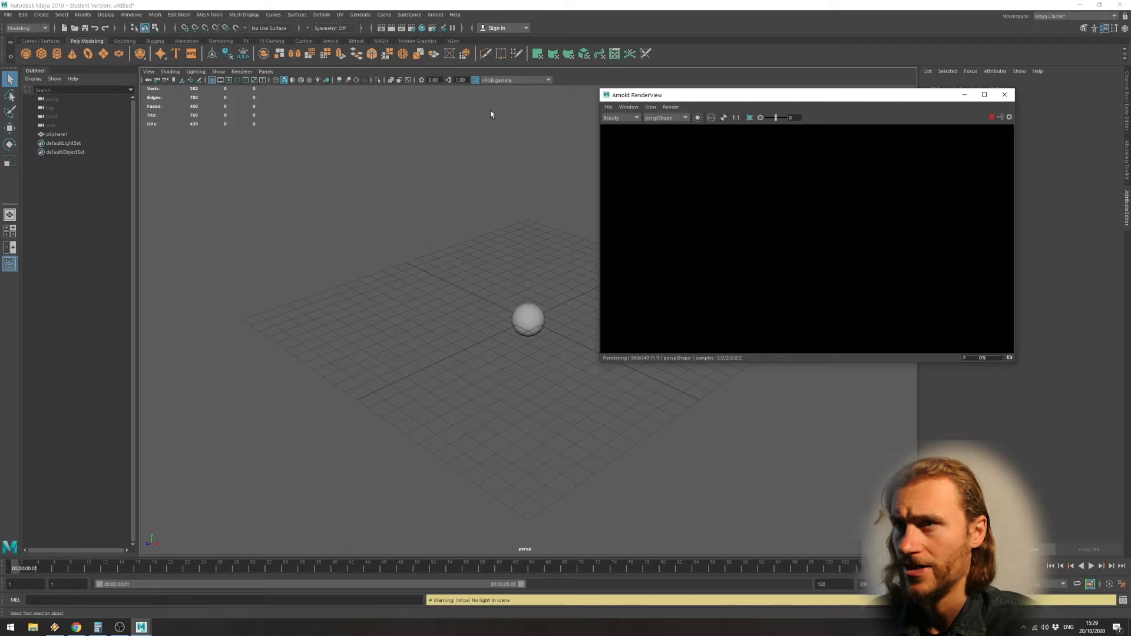
# Create an Arnold area light and move it out of the sphere to its front side.
pyautogui.click(443, 14)
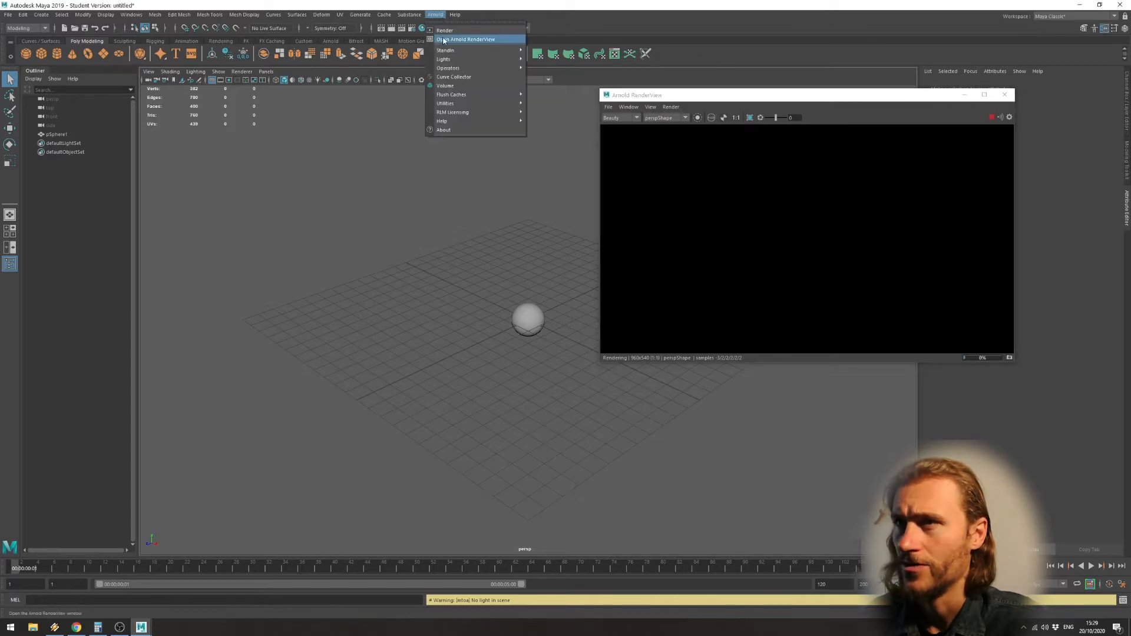
pyautogui.moveTo(500, 59)
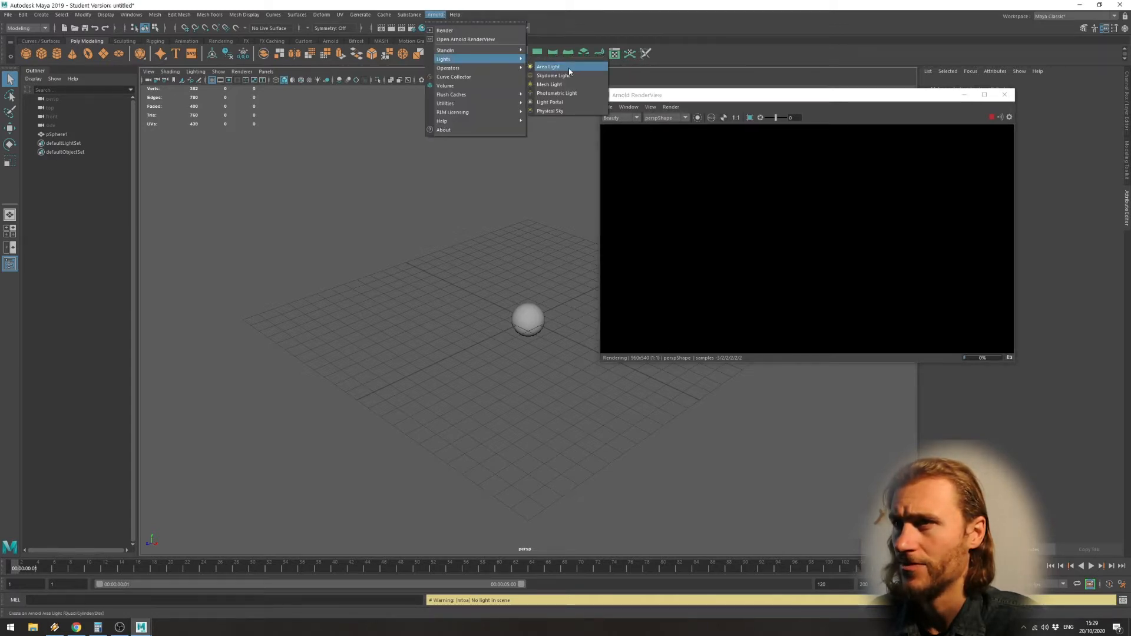
pyautogui.click(547, 66)
pyautogui.press('w')
pyautogui.moveTo(495, 335)
pyautogui.mouseDown()
pyautogui.moveTo(441, 363)
pyautogui.moveTo(579, 308)
pyautogui.moveTo(502, 346)
pyautogui.moveTo(480, 342)
pyautogui.moveTo(608, 274)
pyautogui.moveTo(519, 344)
pyautogui.moveTo(492, 354)
pyautogui.moveTo(497, 344)
pyautogui.mouseUp()
# Display the scene lighting in the viewport and raise the area light's intensity, keeping the render window clear of its attributes.
pyautogui.press('7')
pyautogui.press('r')
pyautogui.moveTo(1036, 103); pyautogui.dragTo(744, 402)
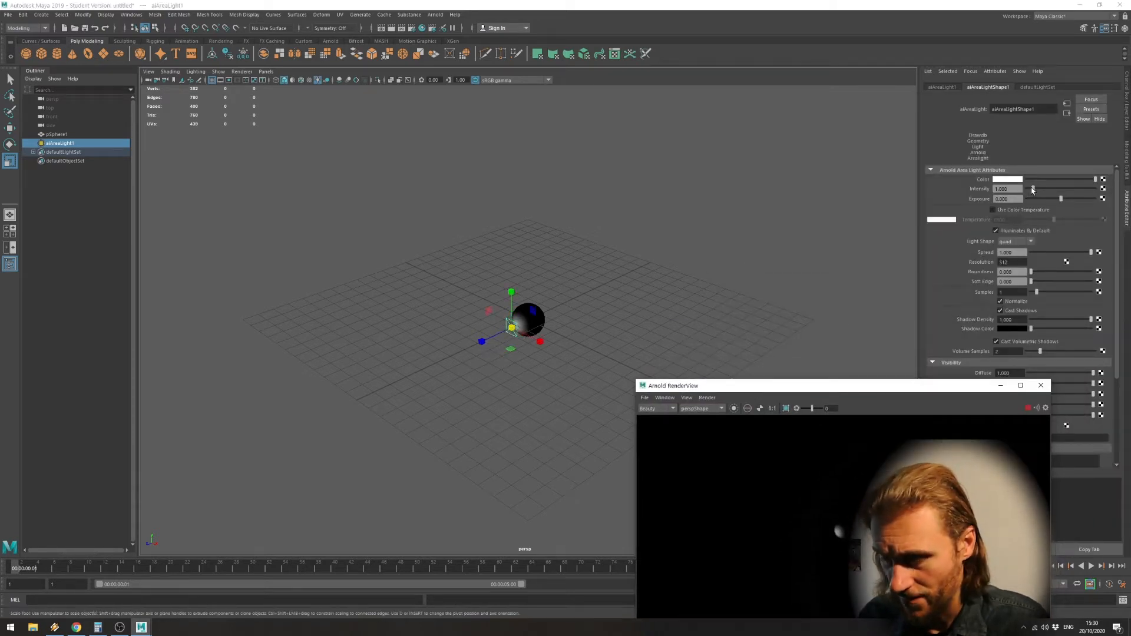
pyautogui.moveTo(1033, 189)
pyautogui.mouseDown()
pyautogui.moveTo(1063, 190)
pyautogui.moveTo(1053, 194)
pyautogui.mouseUp()
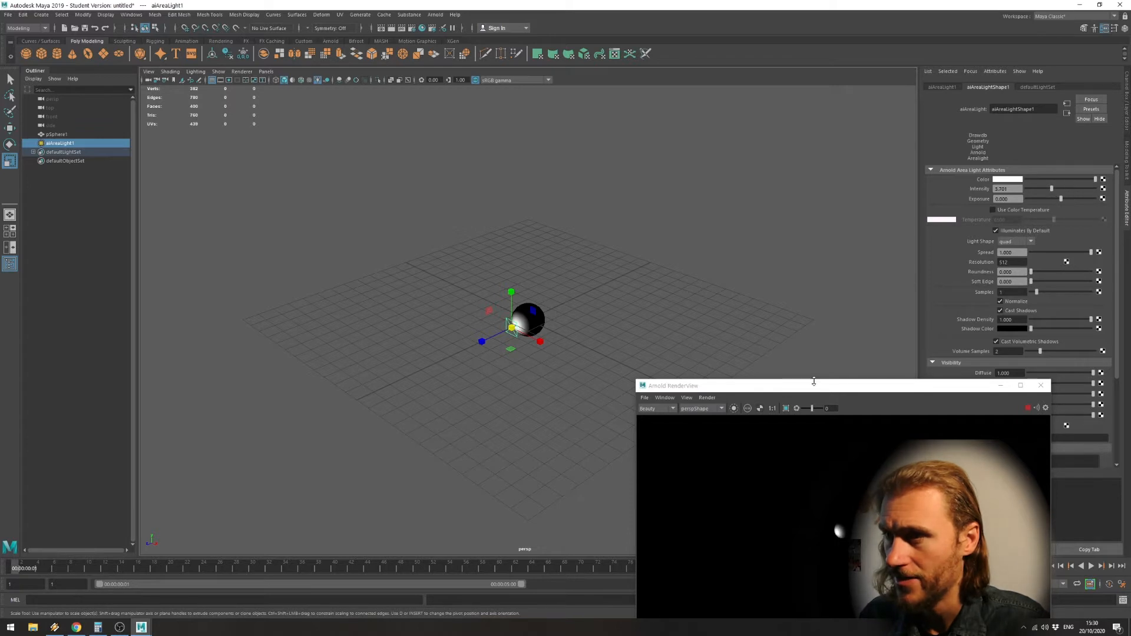
pyautogui.moveTo(816, 385); pyautogui.dragTo(735, 133)
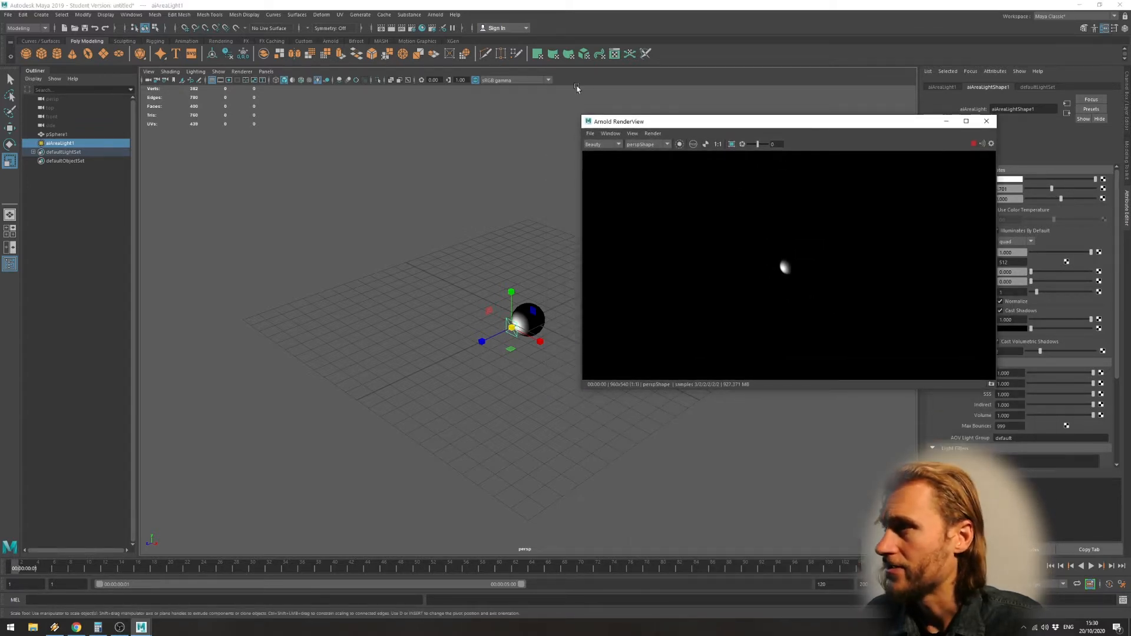
# Scale the area light up to larger than the sphere and move it further away from the sphere.
pyautogui.press('w')
pyautogui.moveTo(483, 340); pyautogui.dragTo(570, 305)
pyautogui.press('r')
pyautogui.scroll(4, 806, 265)
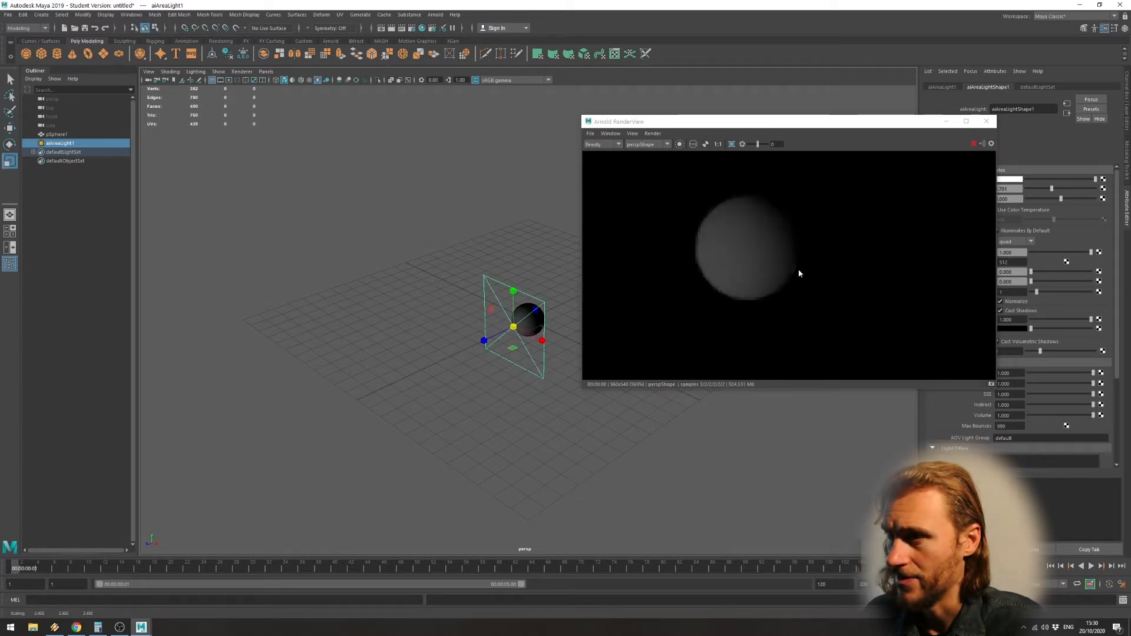
pyautogui.press('w')
pyautogui.moveTo(482, 347)
pyautogui.mouseDown()
pyautogui.moveTo(412, 374)
pyautogui.moveTo(464, 349)
pyautogui.mouseUp()
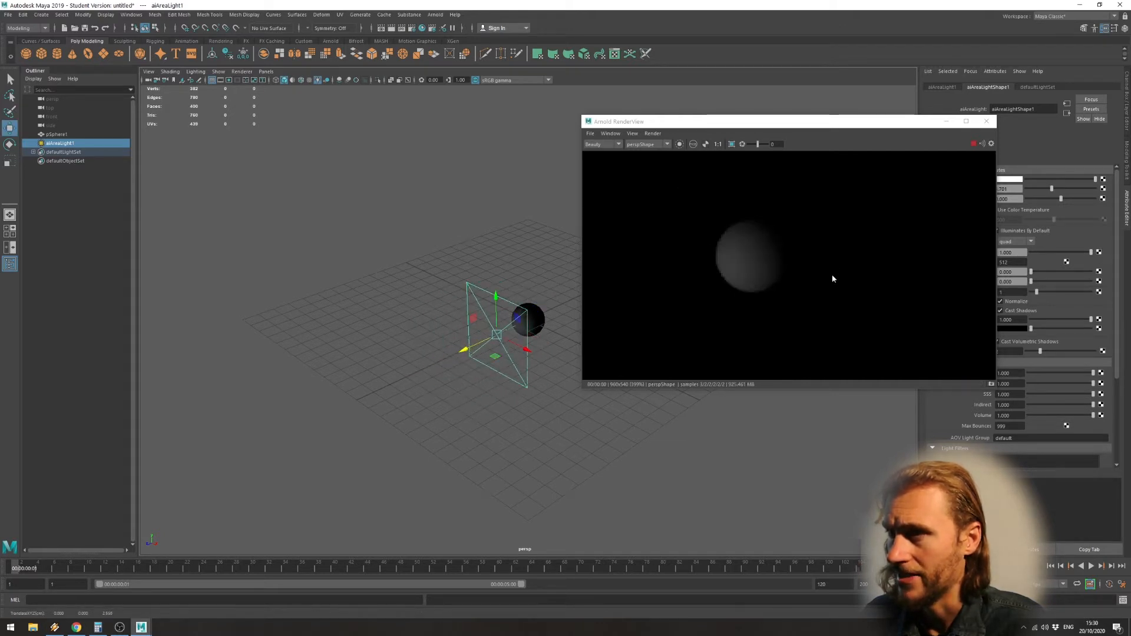
pyautogui.click(613, 145)
pyautogui.click(614, 145)
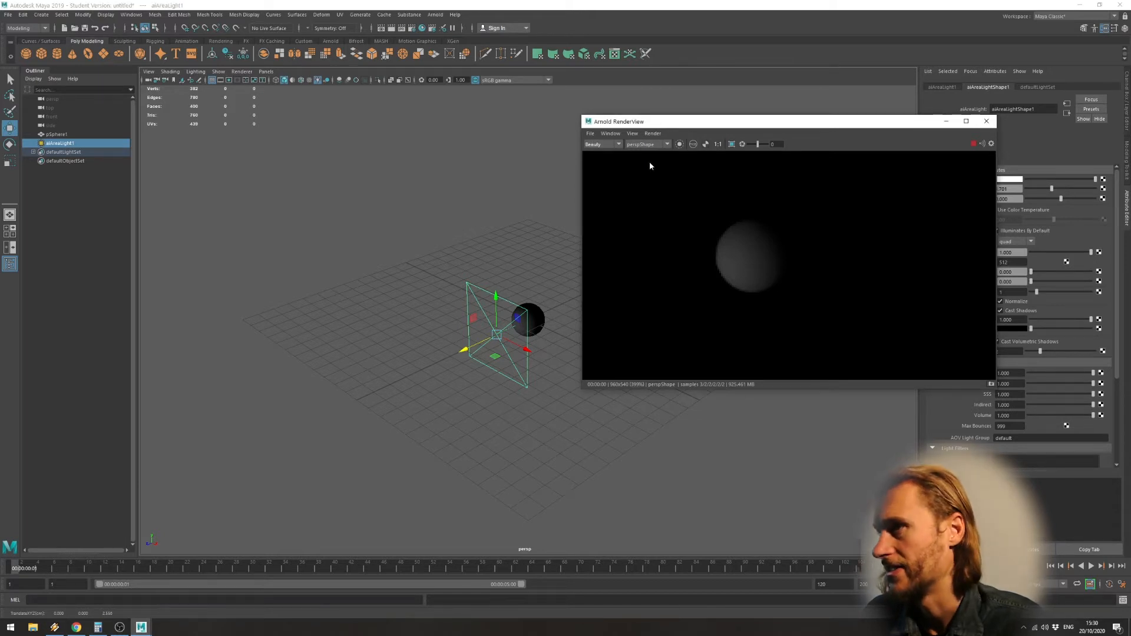
pyautogui.click(655, 132)
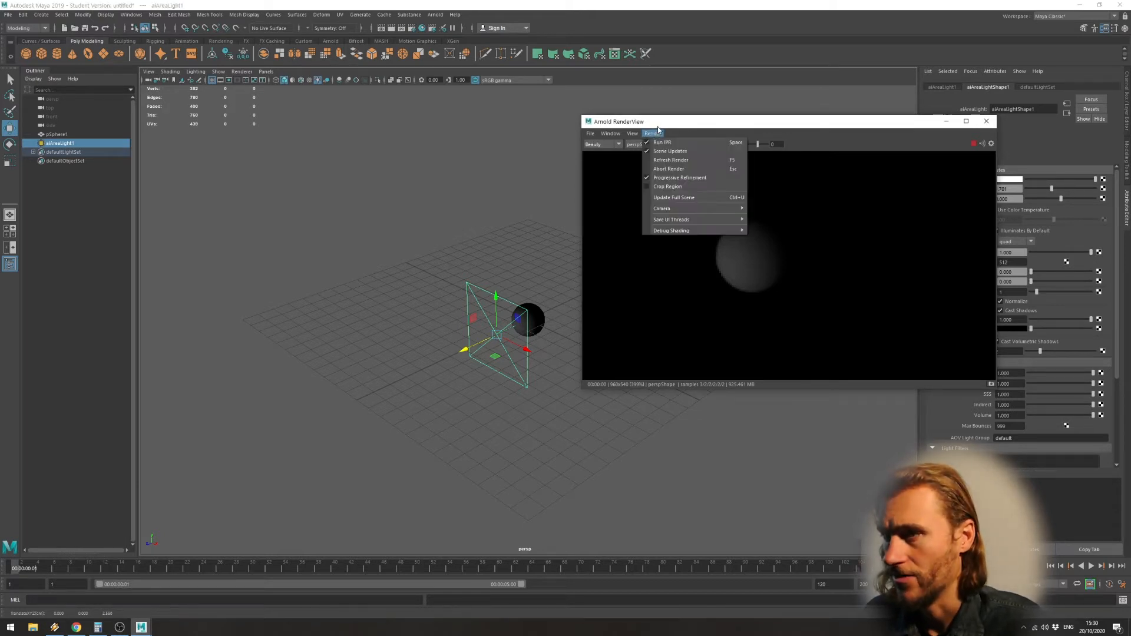
pyautogui.click(656, 131)
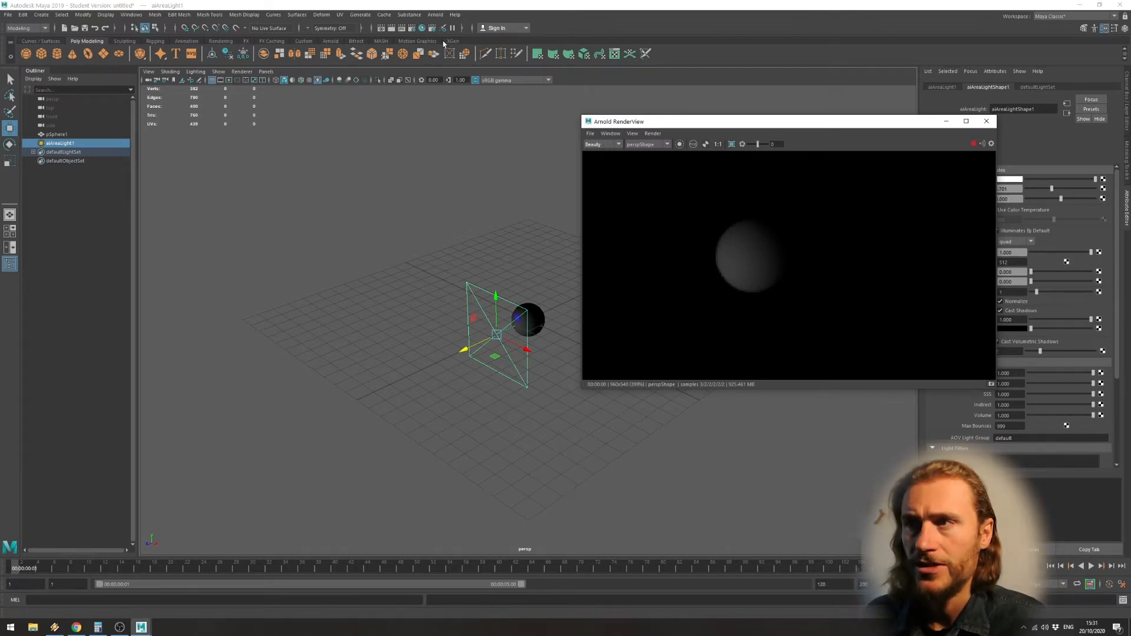
# Open the render settings and switch the renderer to Maya Software.
pyautogui.click(412, 29)
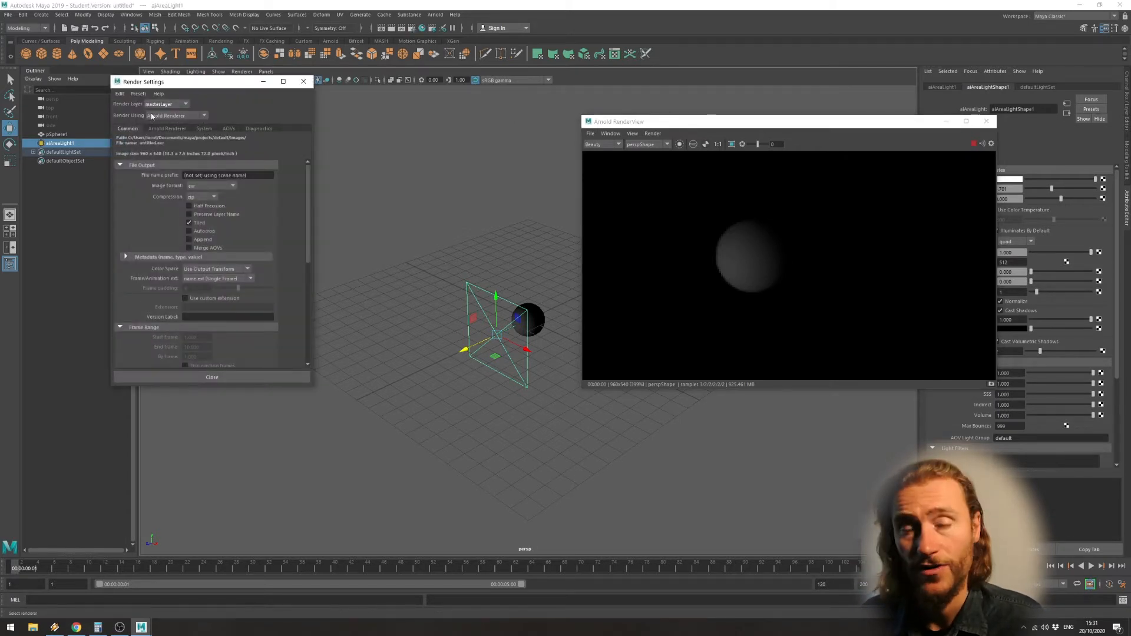
pyautogui.click(166, 116)
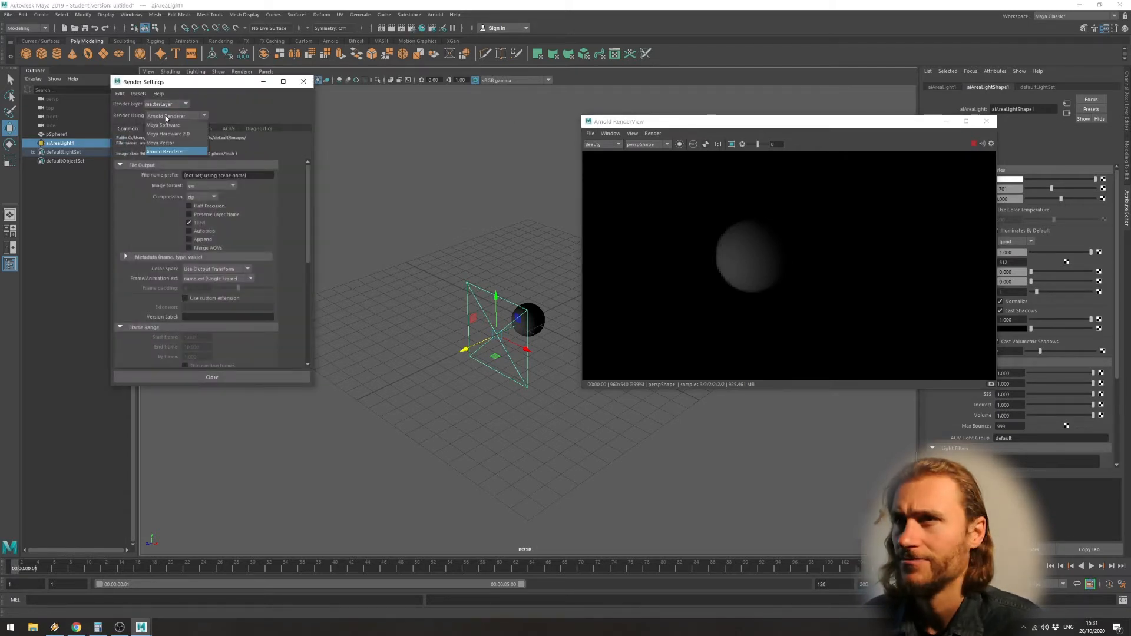
pyautogui.click(195, 127)
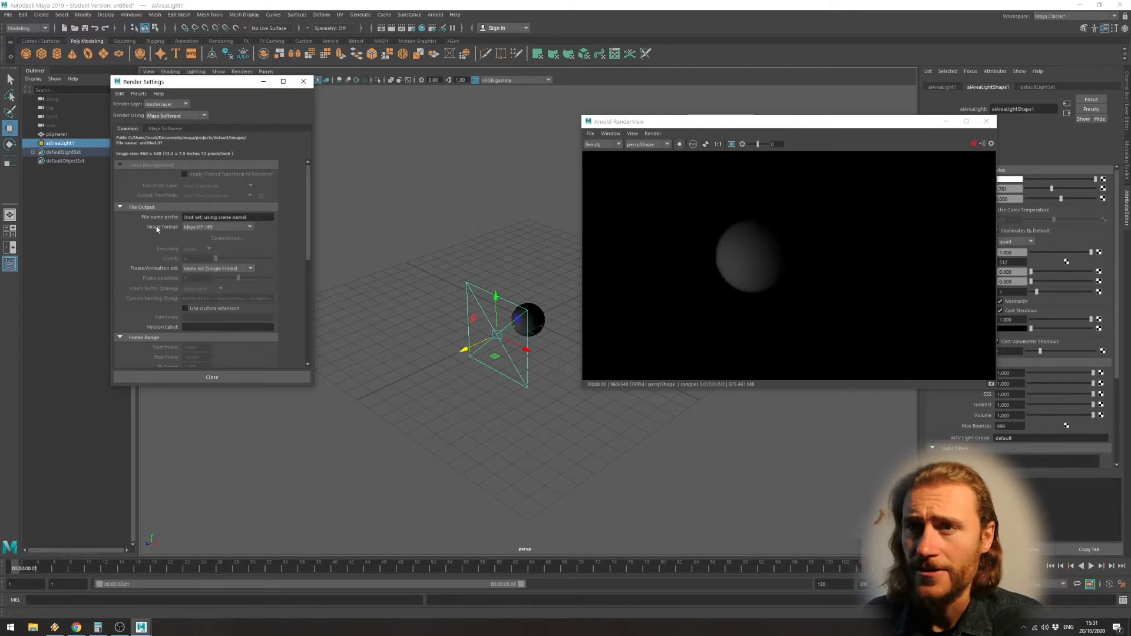
# Set the output image format to Targa (tga).
pyautogui.click(210, 228)
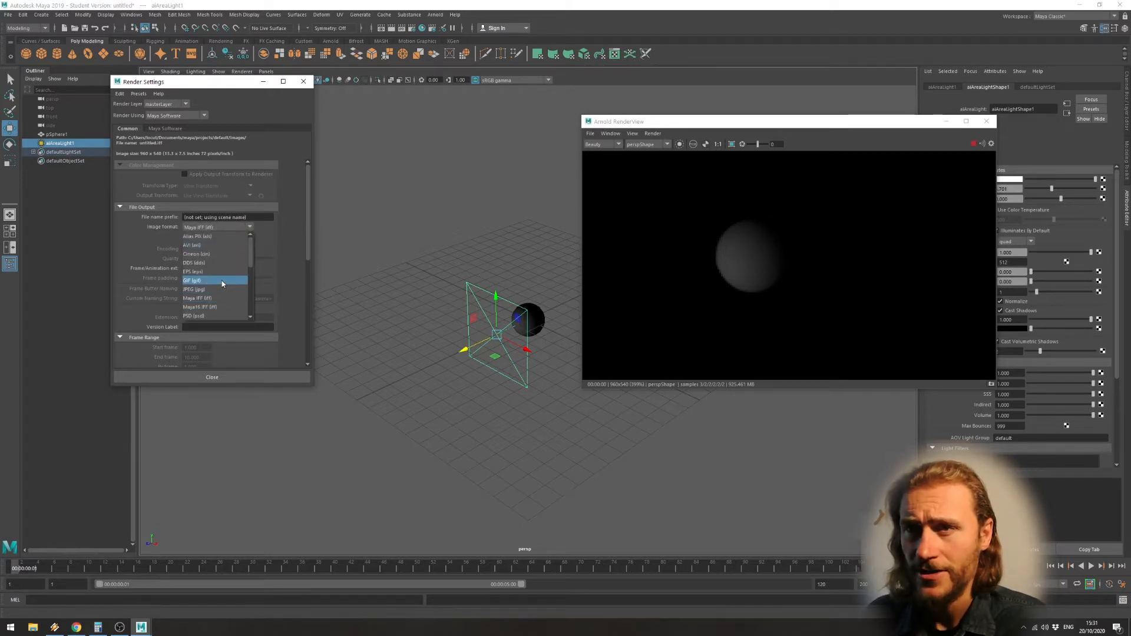
pyautogui.scroll(-2, 222, 280)
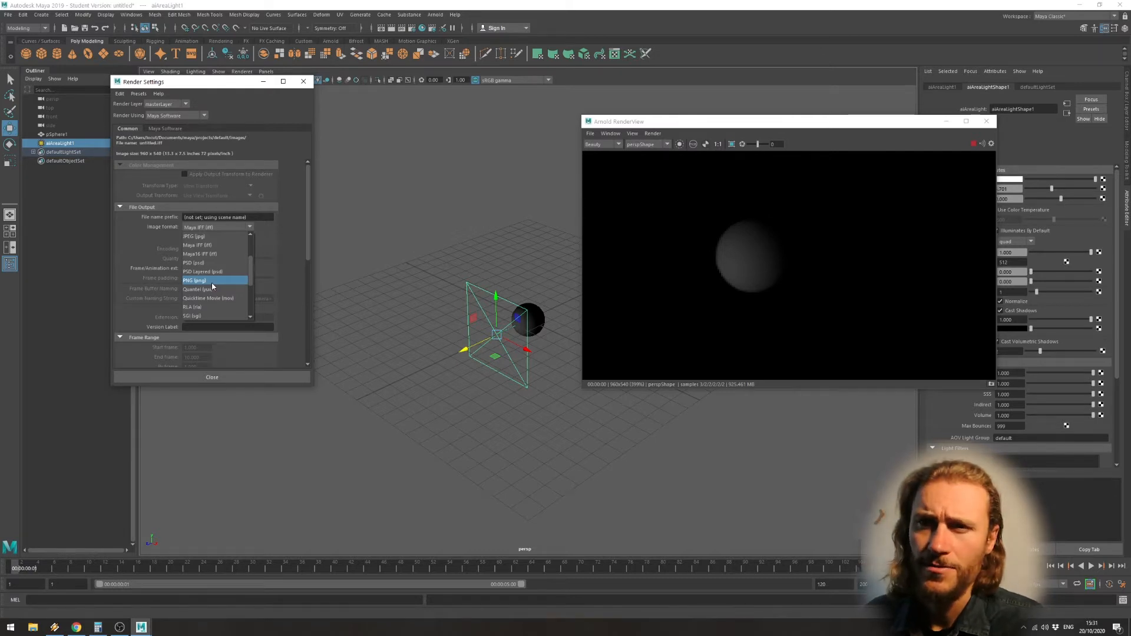
pyautogui.scroll(-3, 211, 282)
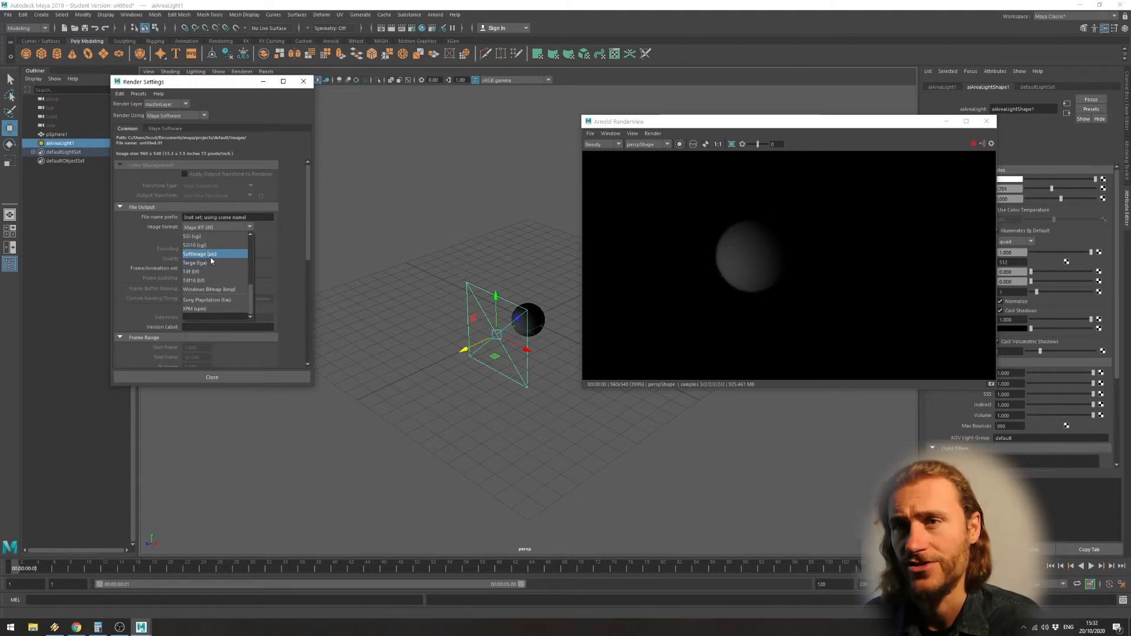
pyautogui.click(203, 263)
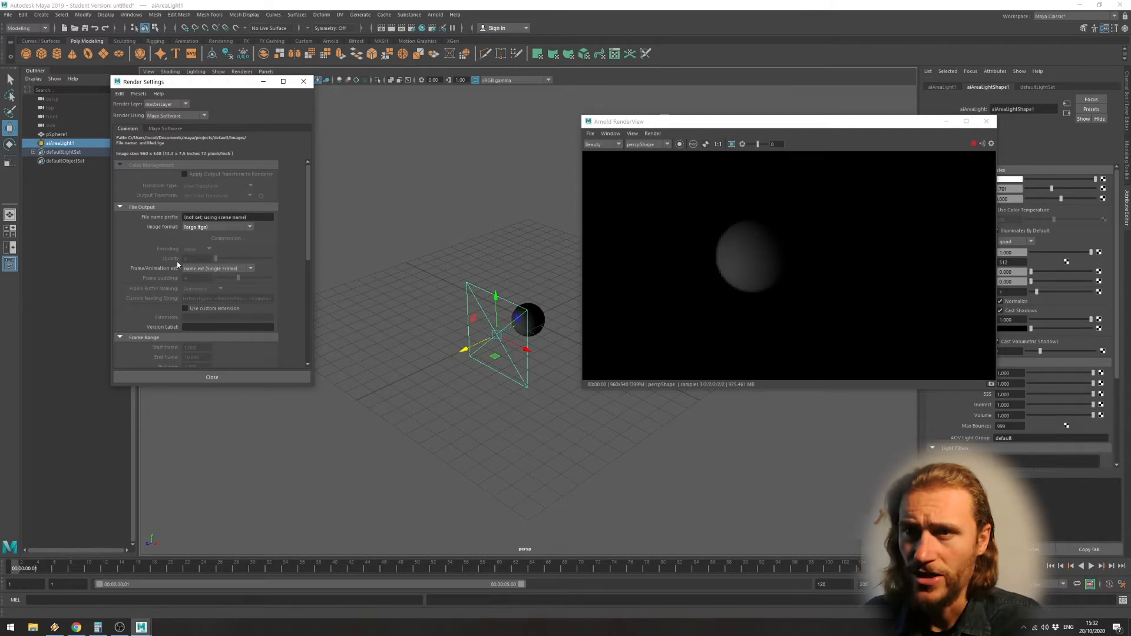
# Set the frame/animation extension to name_#.ext and open the frame padding value for editing.
pyautogui.click(203, 269)
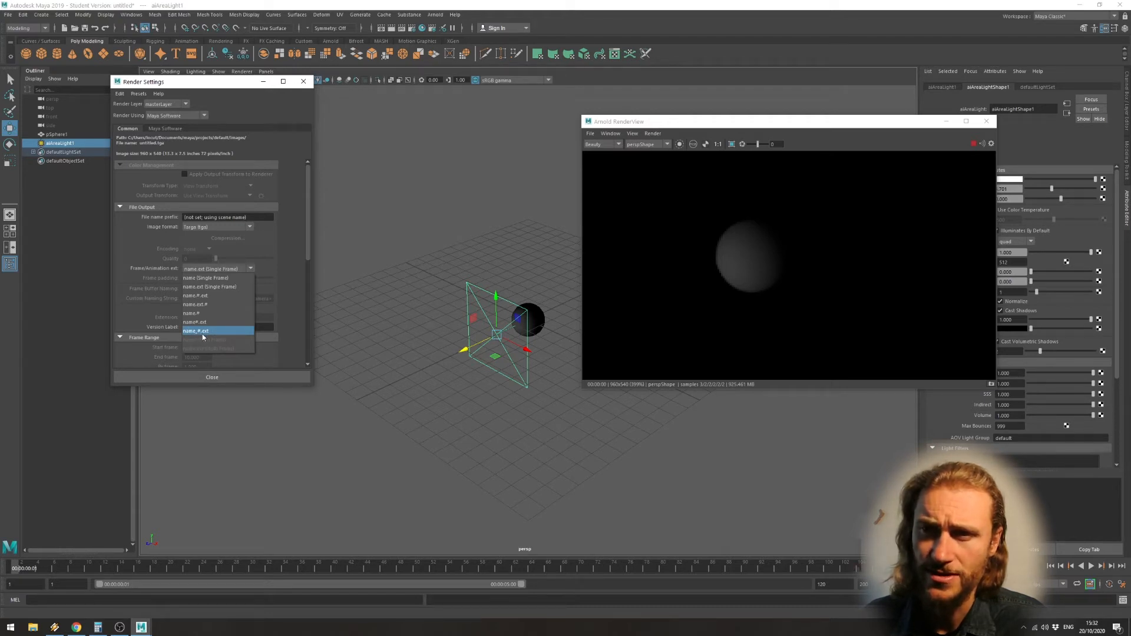
pyautogui.click(208, 331)
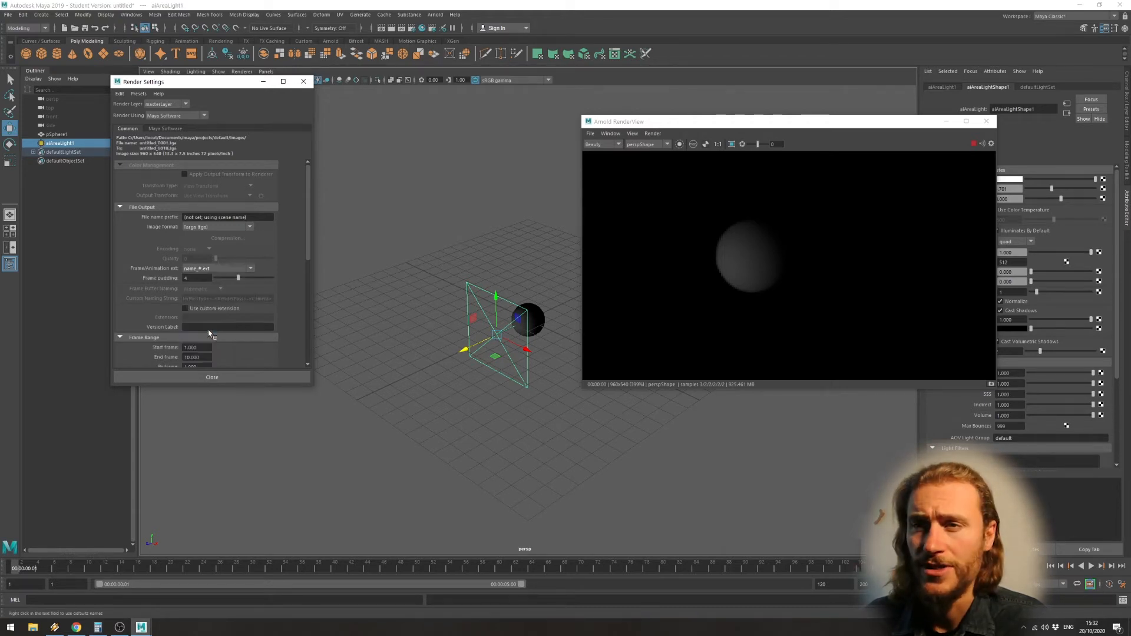
pyautogui.doubleClick(188, 279)
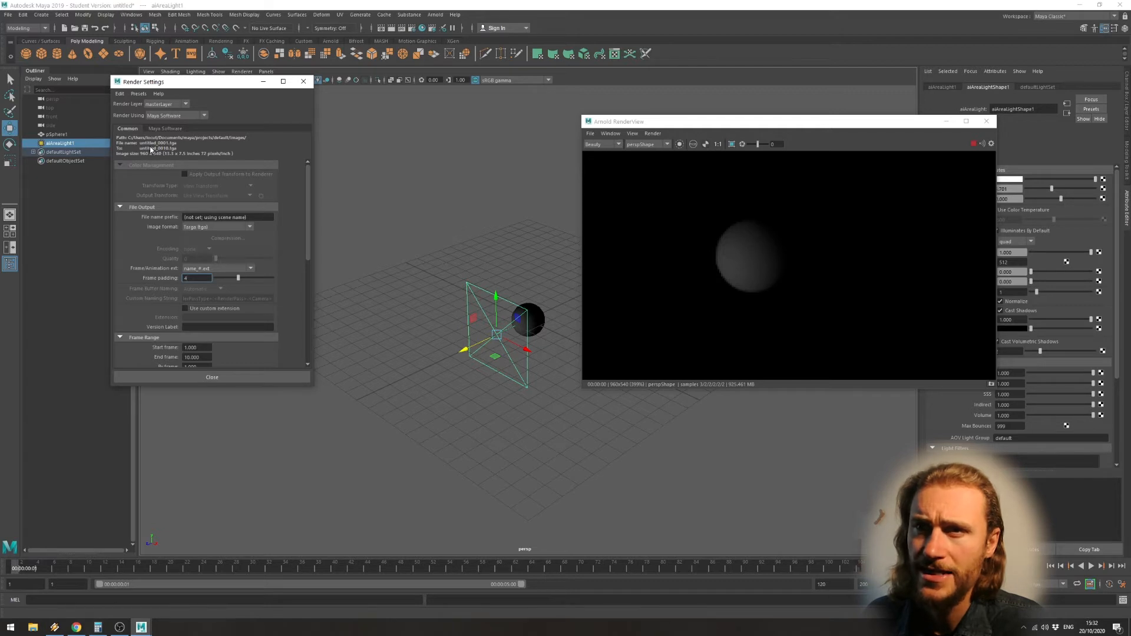
# Examine the start frame, end frame and file output options in the render settings.
pyautogui.scroll(-2, 195, 236)
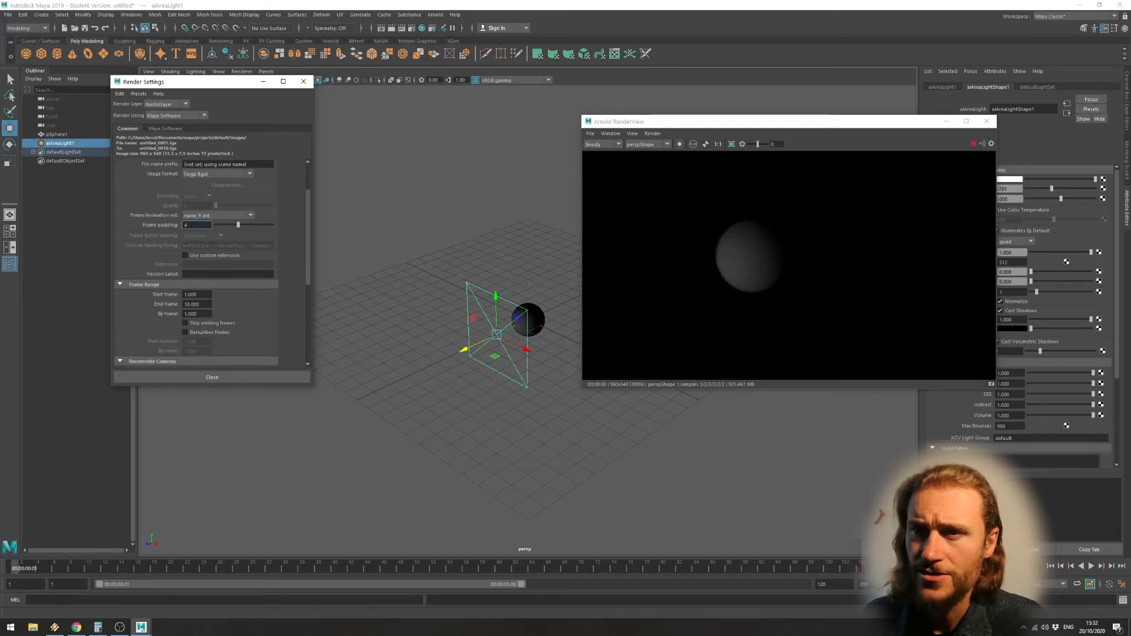
pyautogui.click(203, 303)
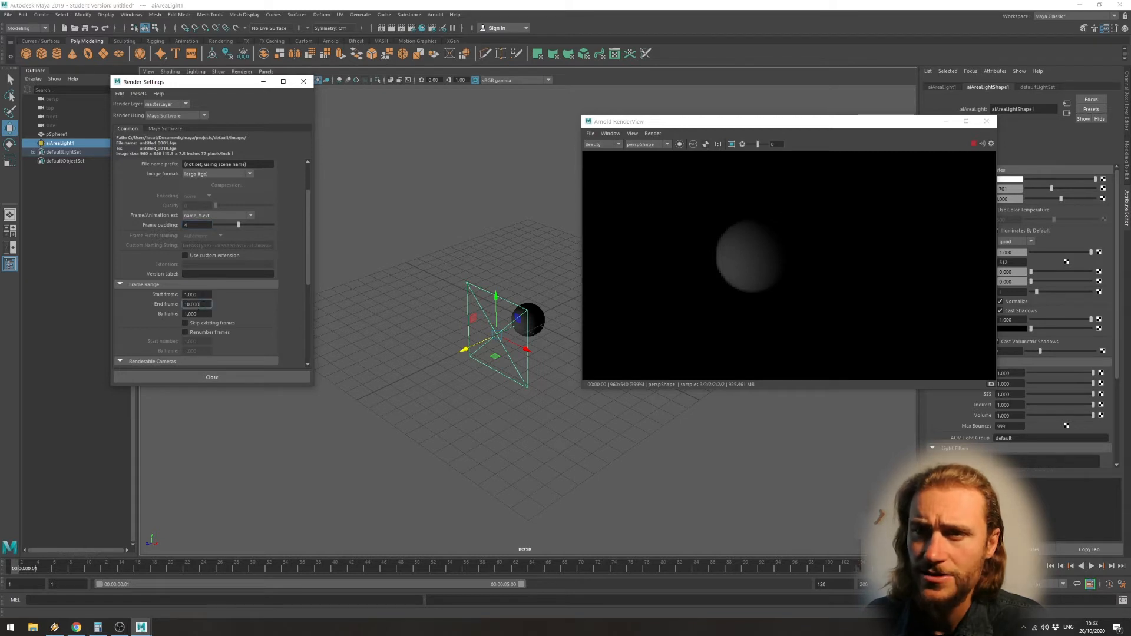
pyautogui.click(184, 294)
pyautogui.click(203, 305)
pyautogui.scroll(-2, 252, 325)
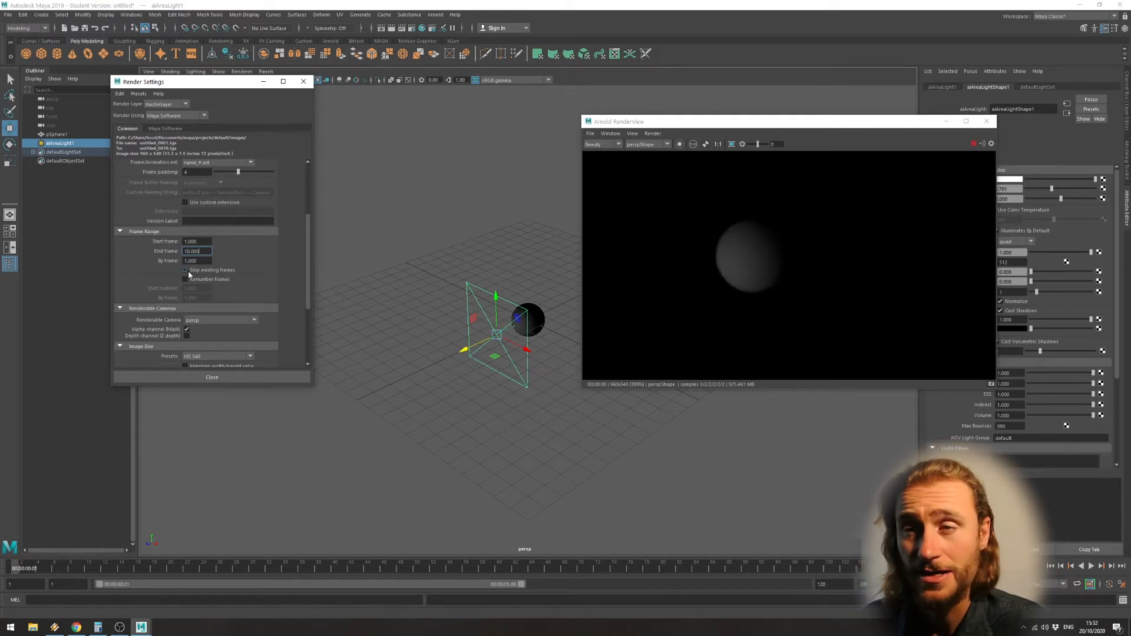
pyautogui.scroll(1, 189, 274)
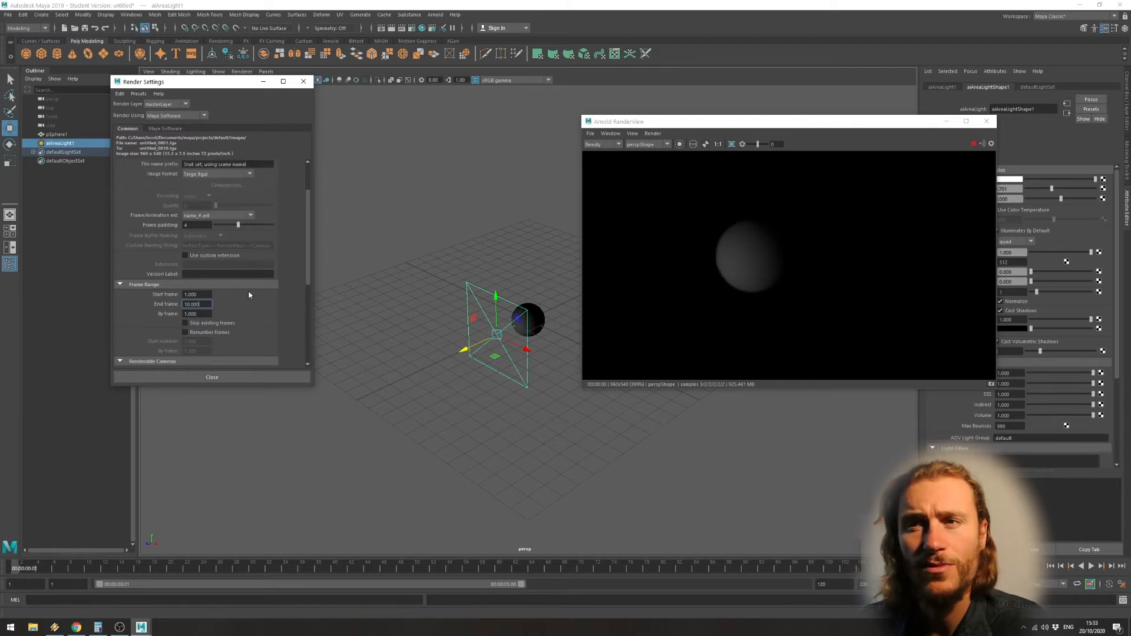
pyautogui.scroll(3, 248, 291)
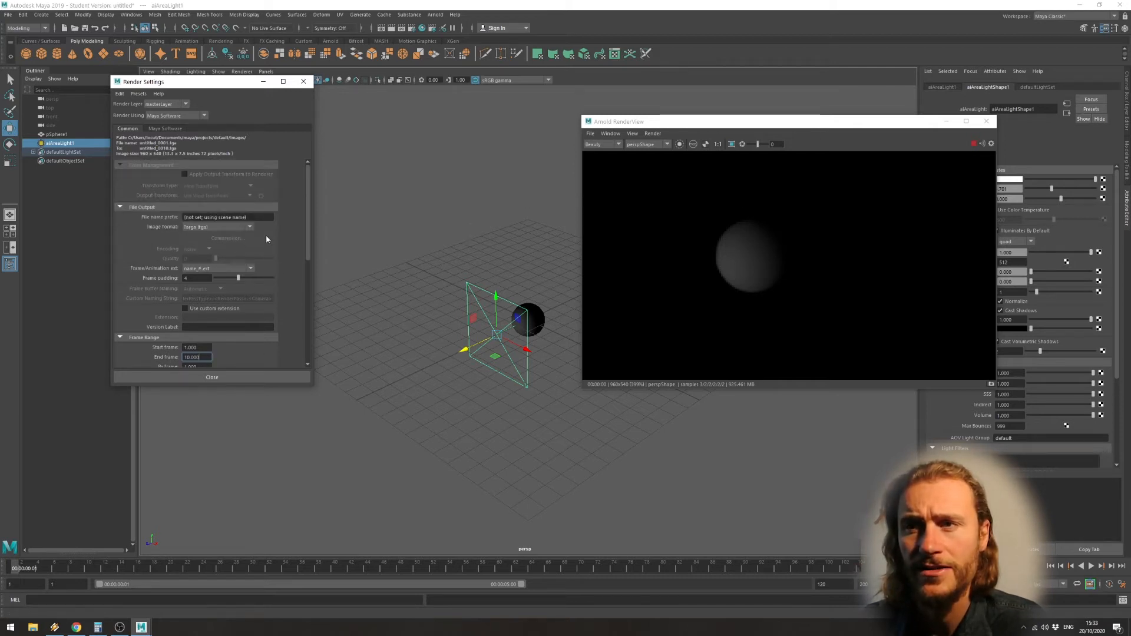
pyautogui.scroll(-1, 266, 238)
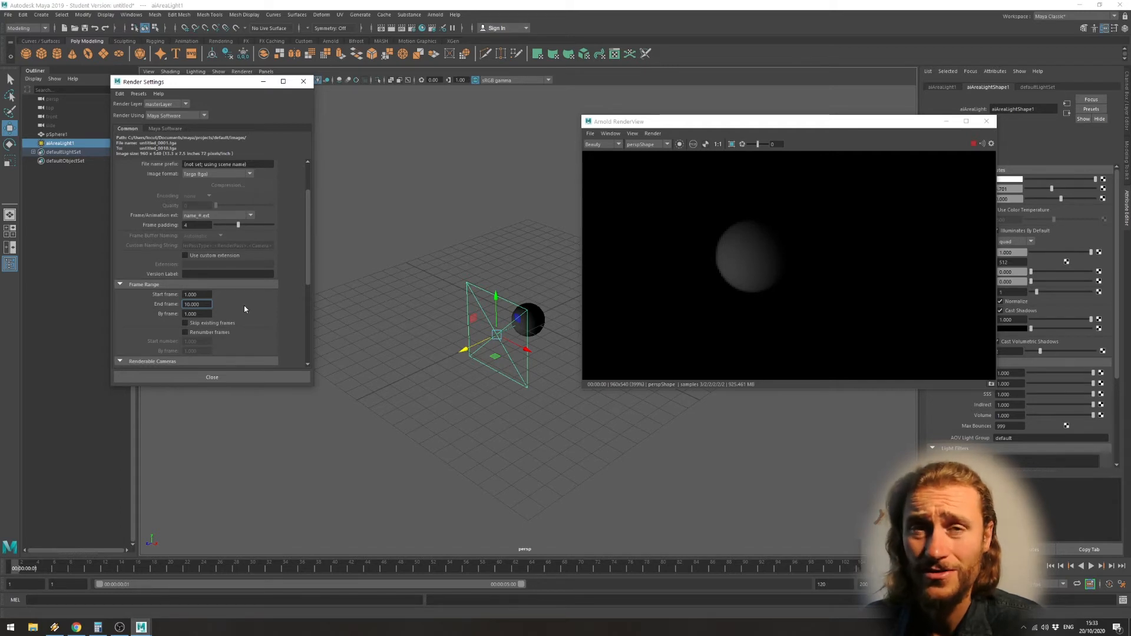
pyautogui.scroll(1, 230, 291)
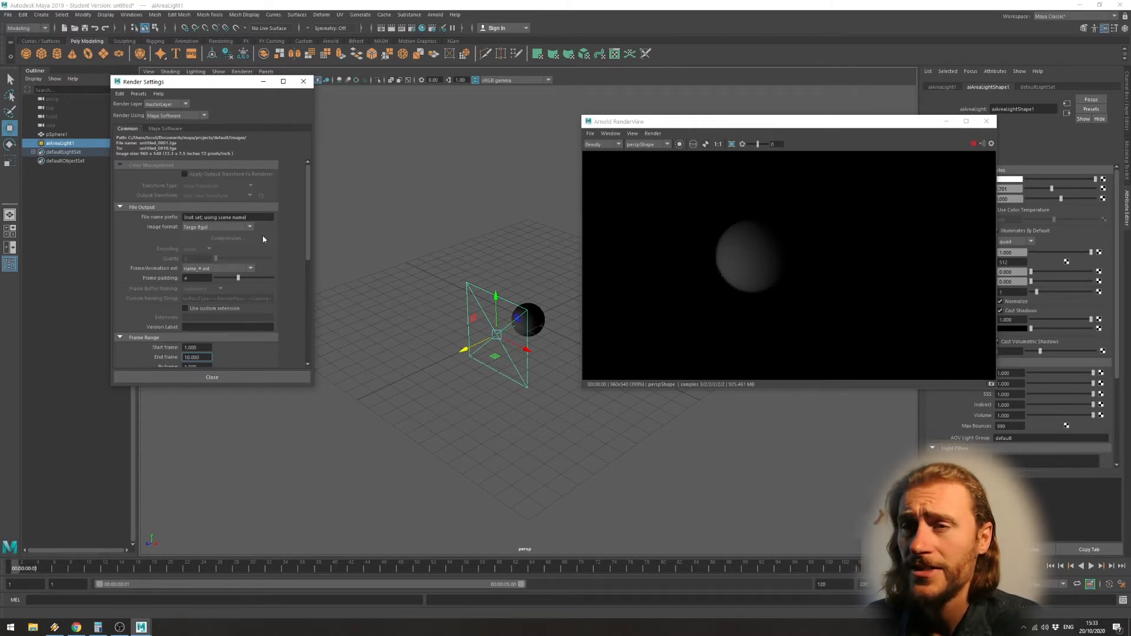
# Add a second renderable camera in the render settings and delete that extra entry again.
pyautogui.scroll(-1, 262, 239)
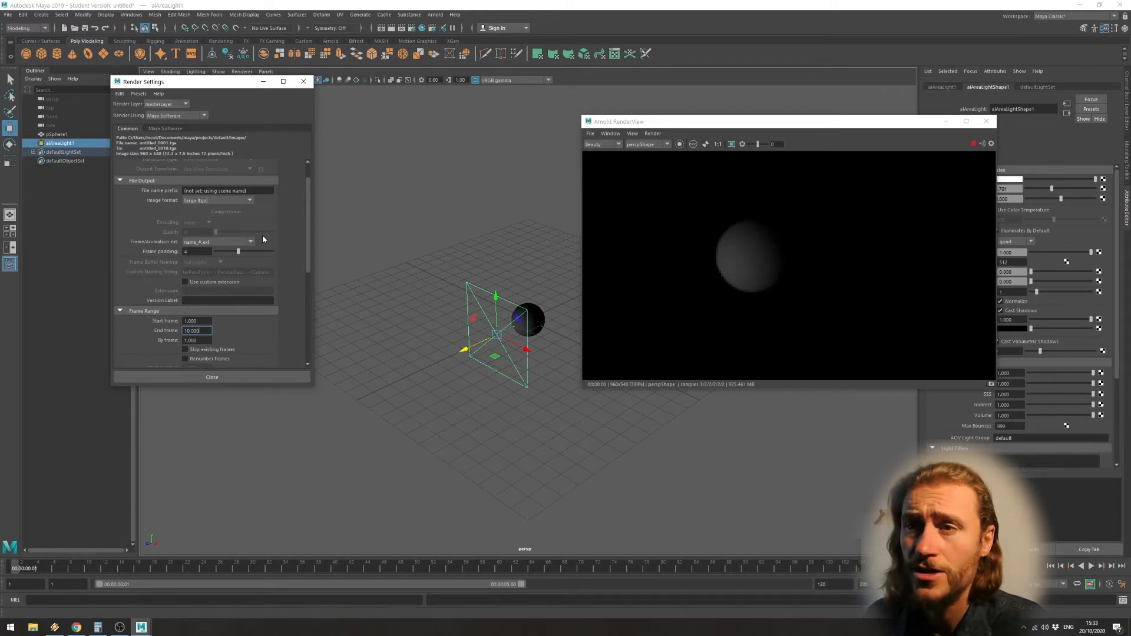
pyautogui.scroll(-3, 262, 235)
pyautogui.scroll(-2, 262, 231)
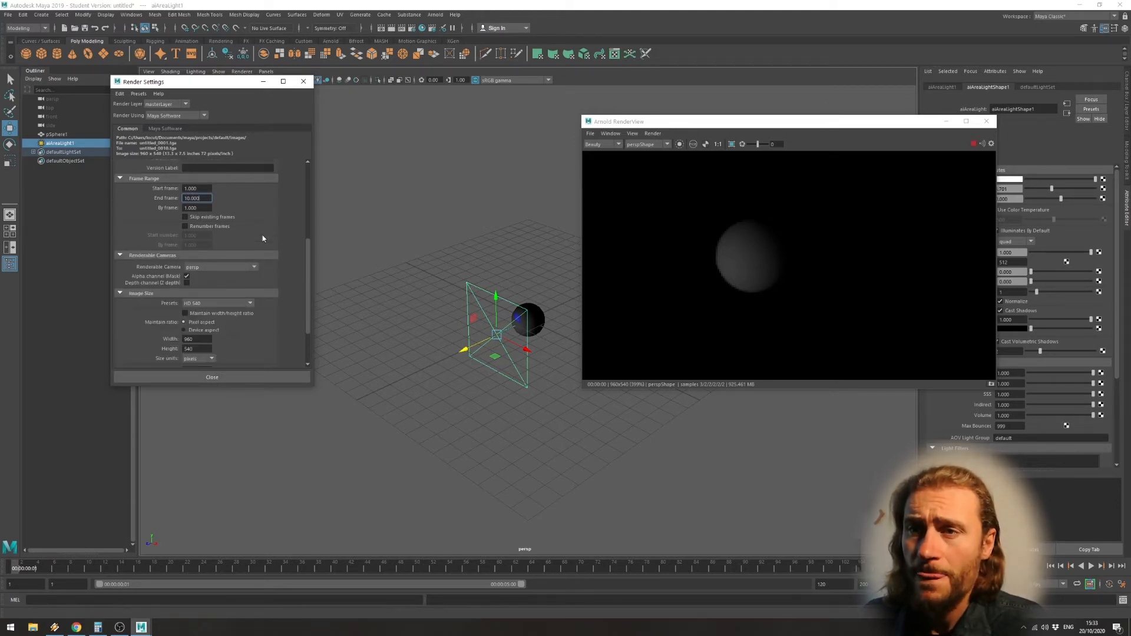
pyautogui.click(225, 267)
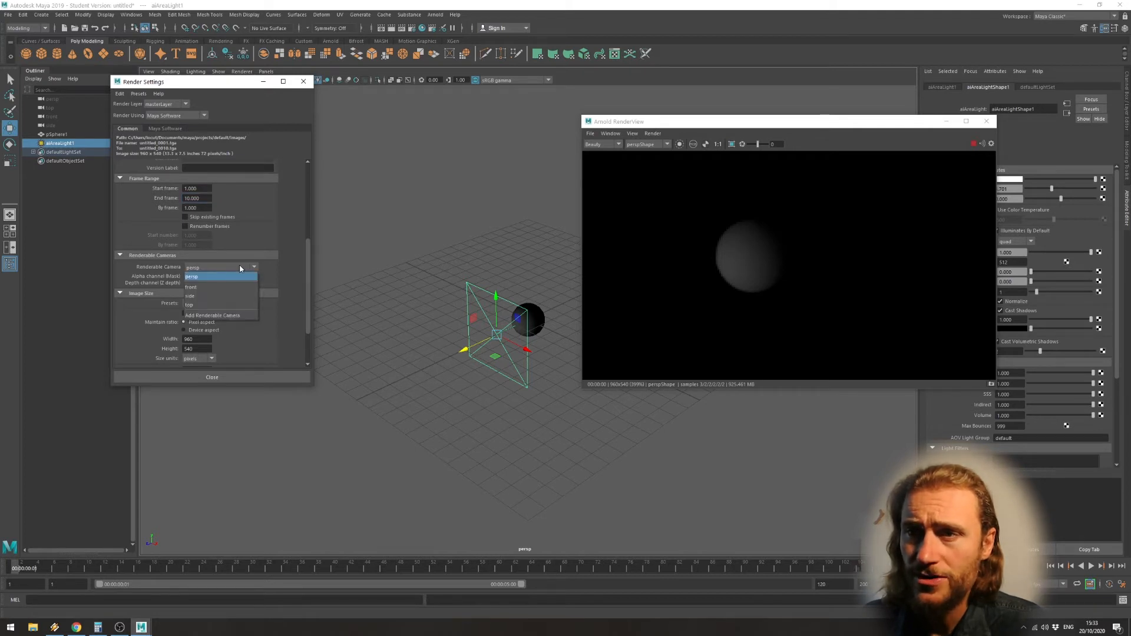
pyautogui.click(240, 267)
pyautogui.click(232, 268)
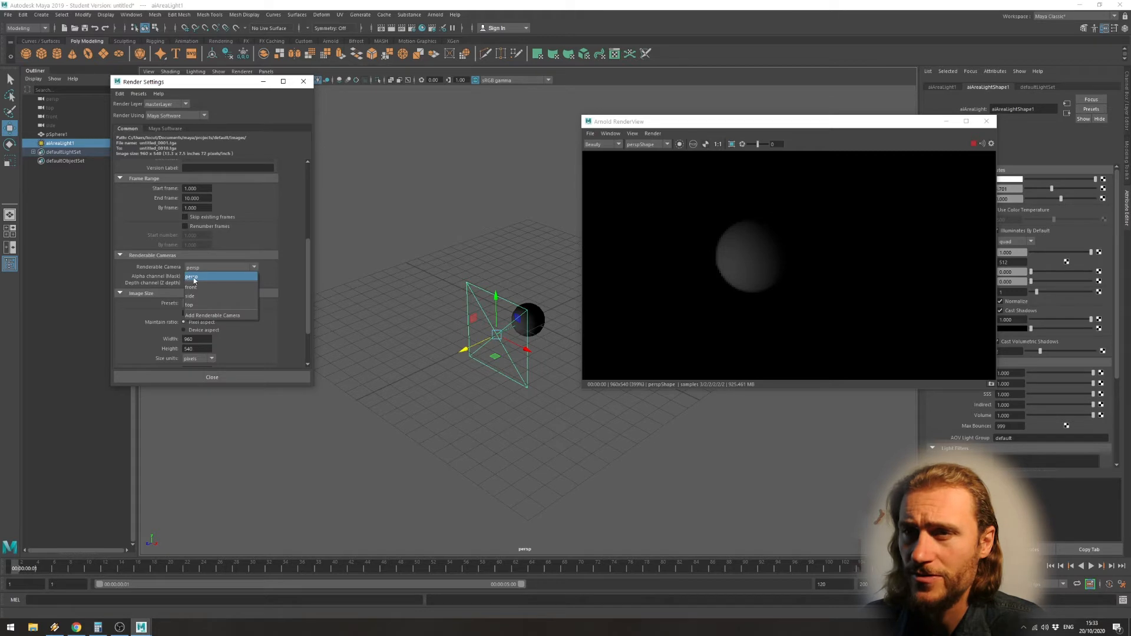
pyautogui.click(218, 315)
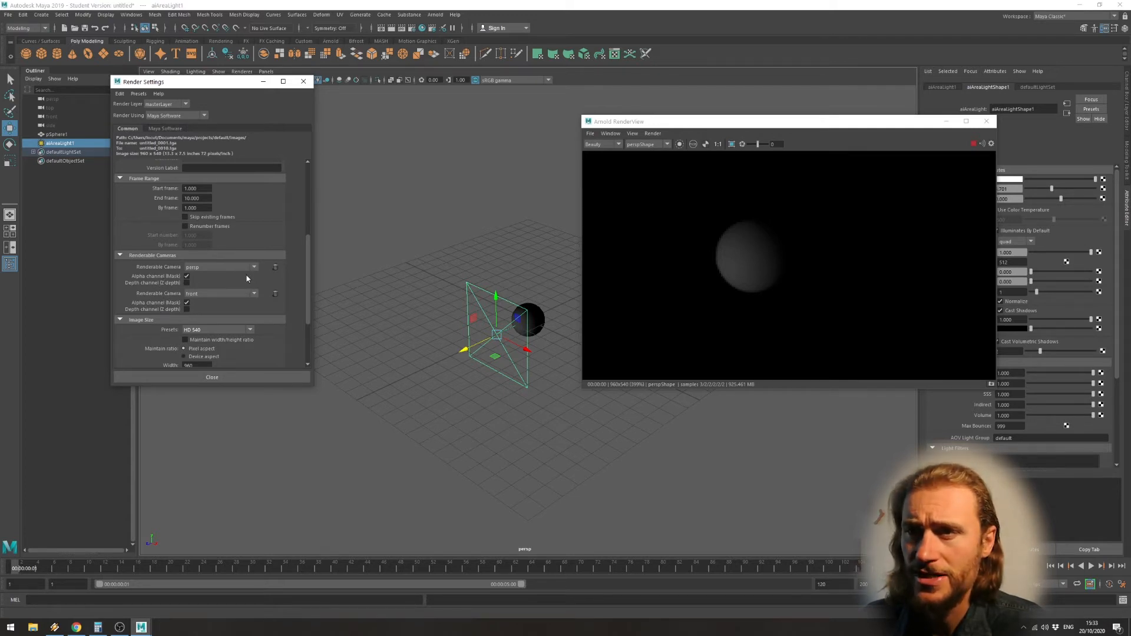
pyautogui.click(275, 293)
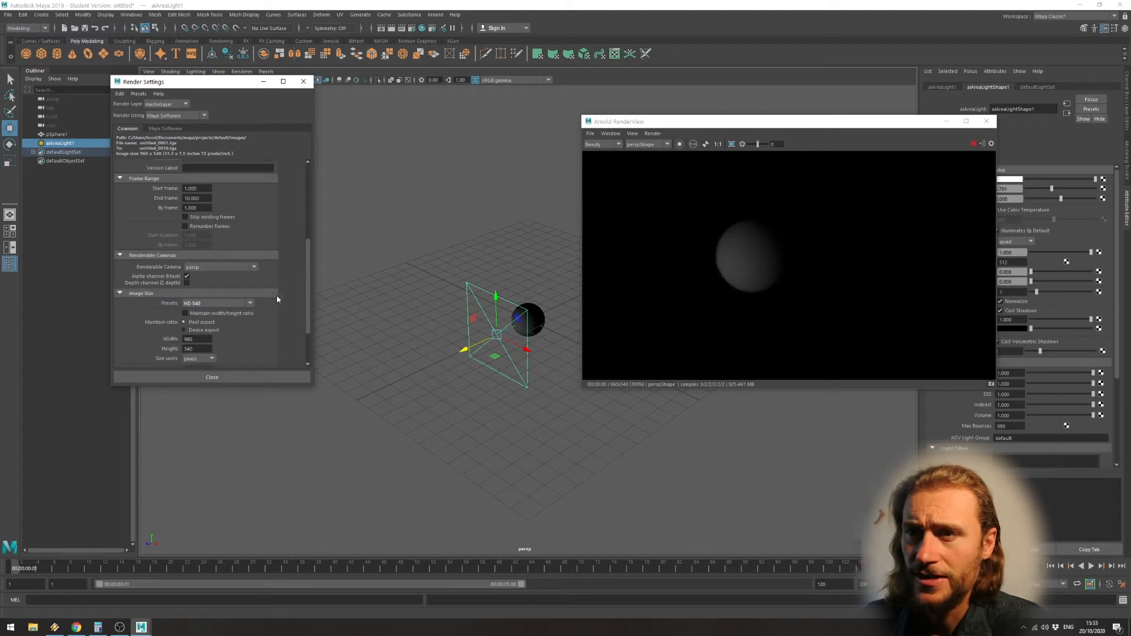
# Move the render settings window aside and create a new camera from the current perspective view.
pyautogui.click(216, 268)
pyautogui.click(216, 269)
pyautogui.moveTo(218, 80); pyautogui.dragTo(318, 176)
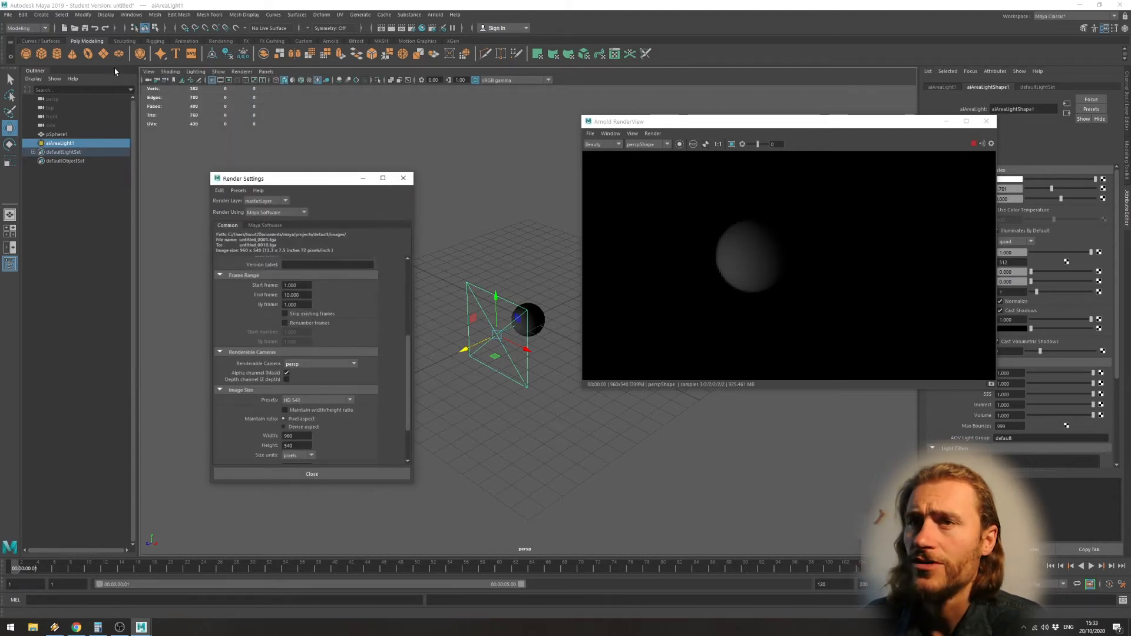
pyautogui.click(148, 74)
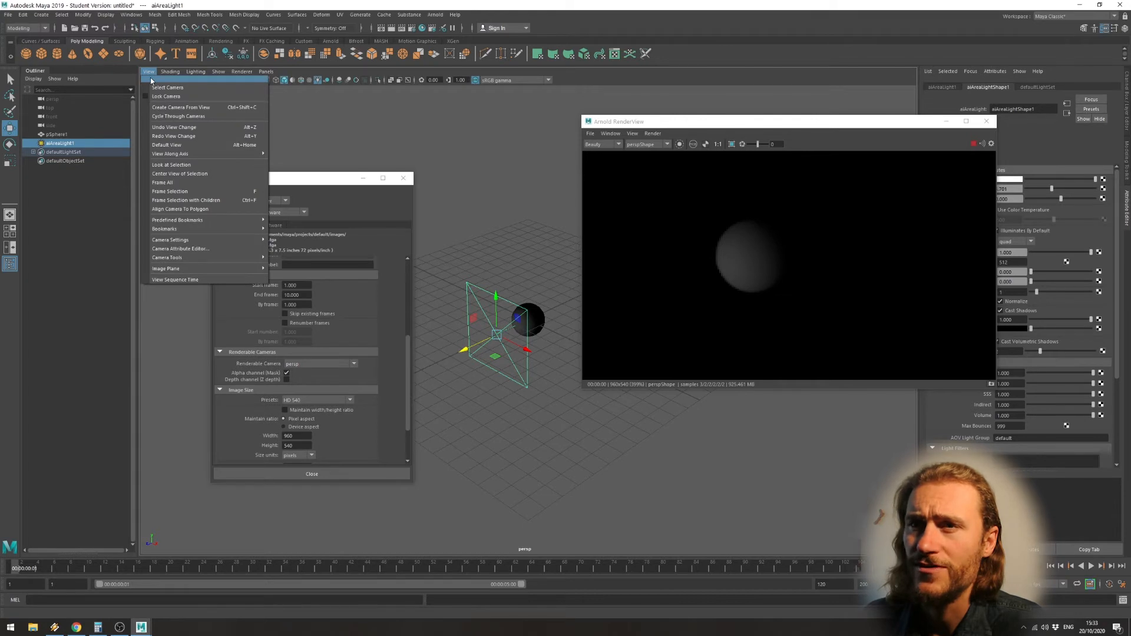
pyautogui.click(179, 107)
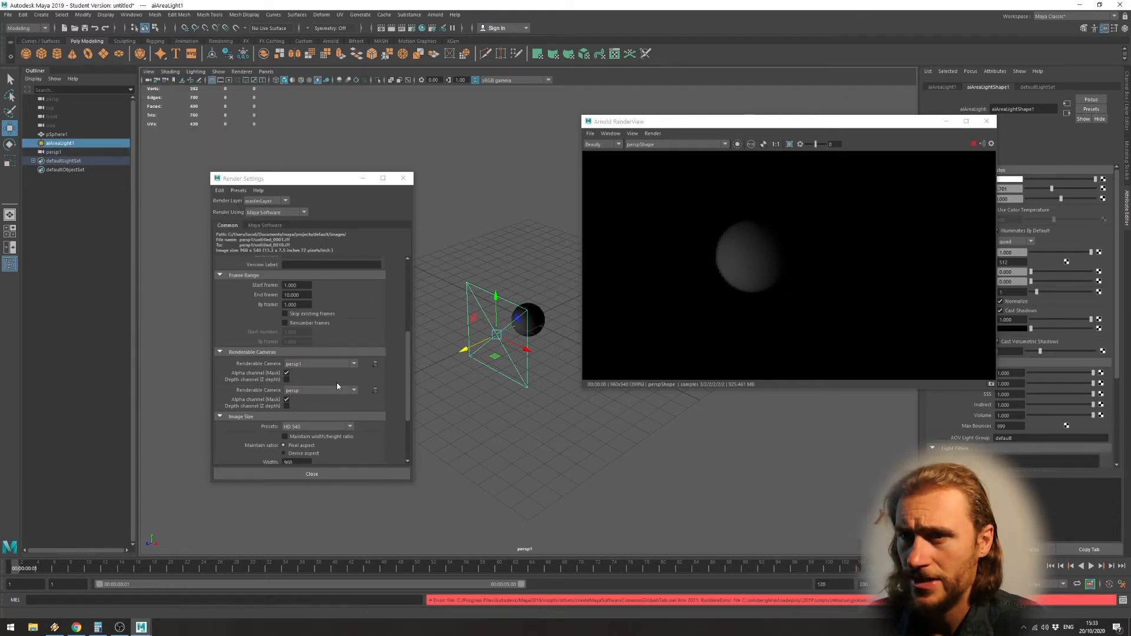
# Select the new persp1 camera and remove persp from the renderable cameras, keeping persp1 as the render camera.
pyautogui.scroll(-3, 330, 380)
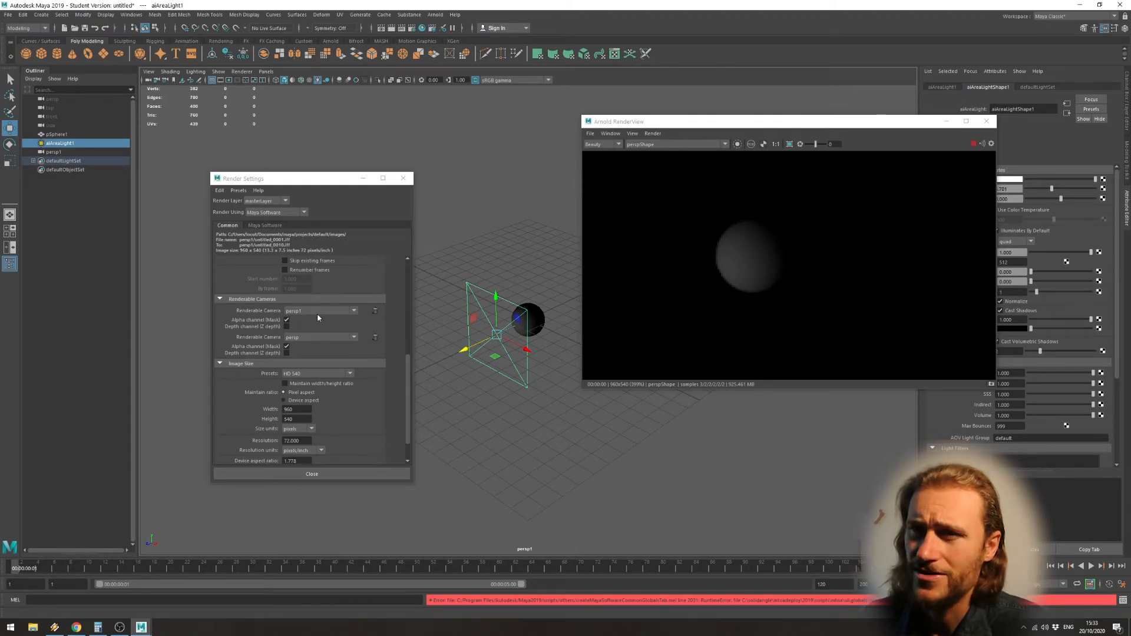
pyautogui.click(58, 152)
pyautogui.click(936, 87)
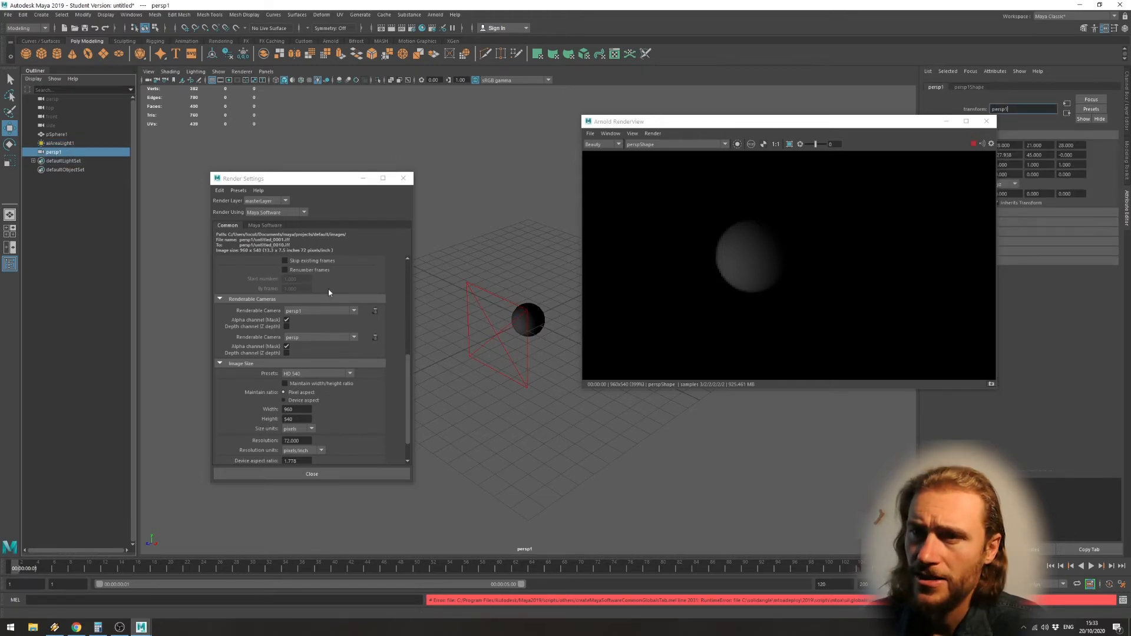
pyautogui.click(375, 337)
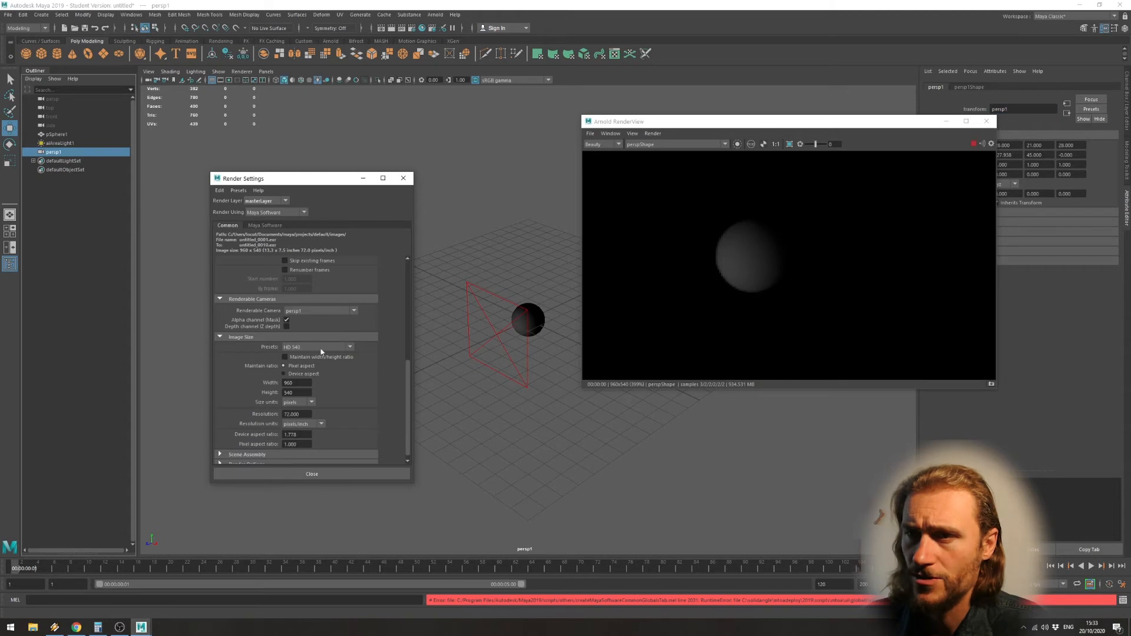
pyautogui.click(318, 312)
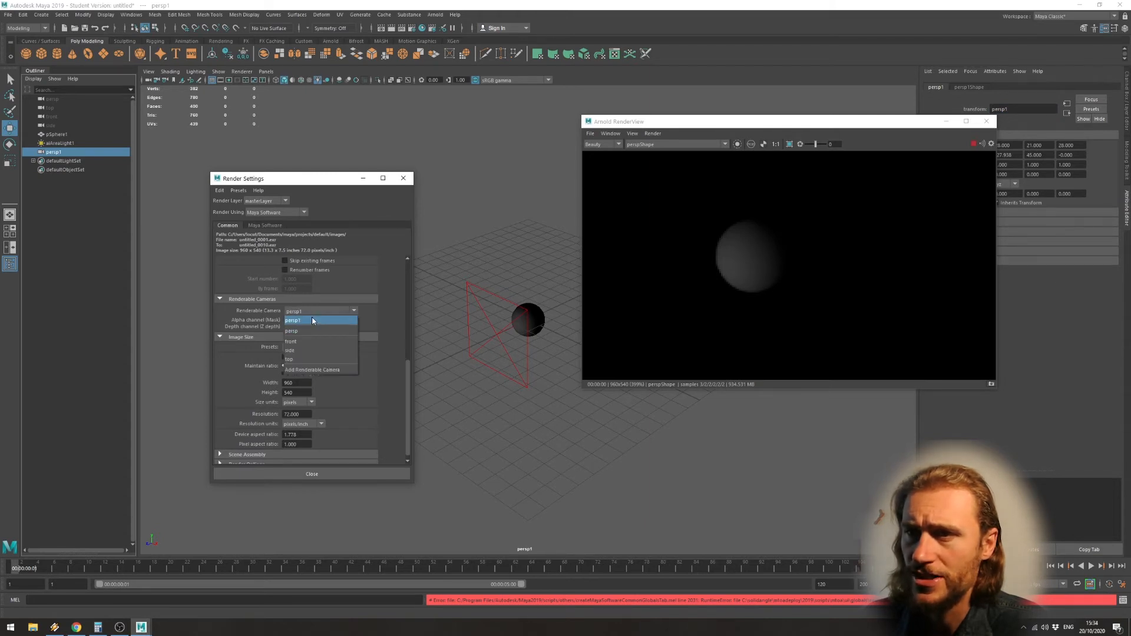
pyautogui.click(313, 316)
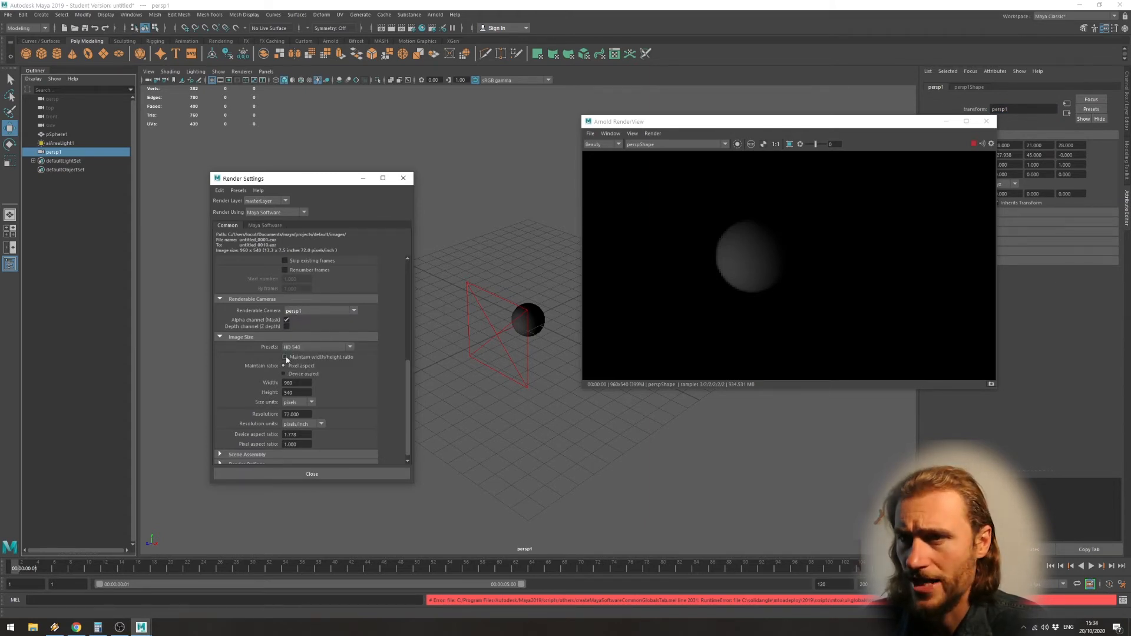
# Set the image size preset to HD 1080 and reposition the enlarged Arnold render view.
pyautogui.scroll(-1, 316, 353)
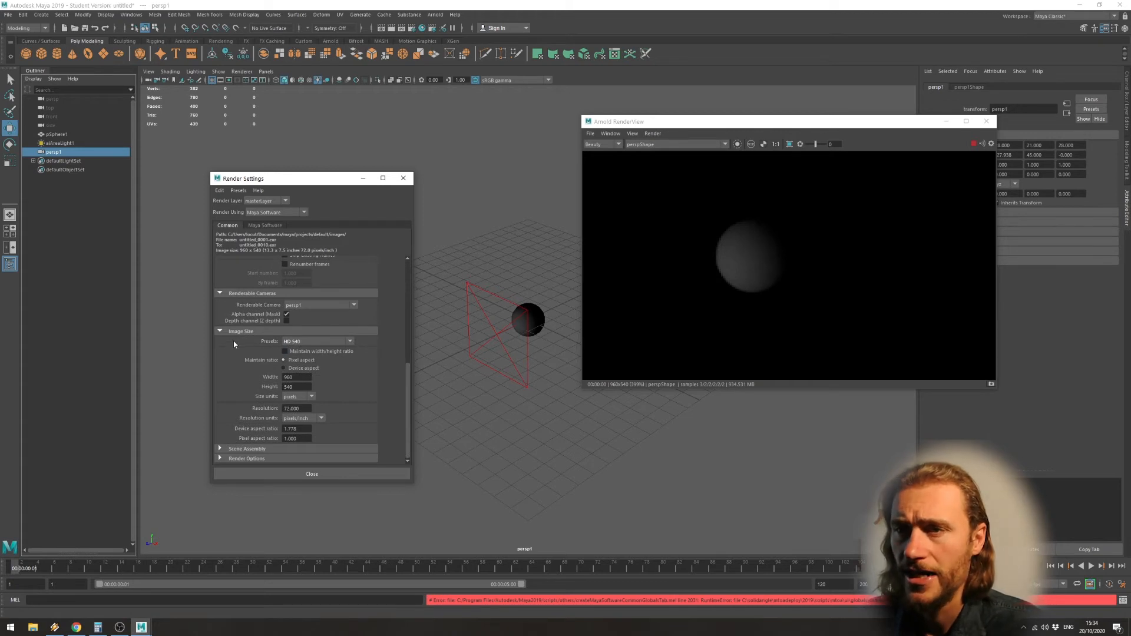
pyautogui.click(313, 341)
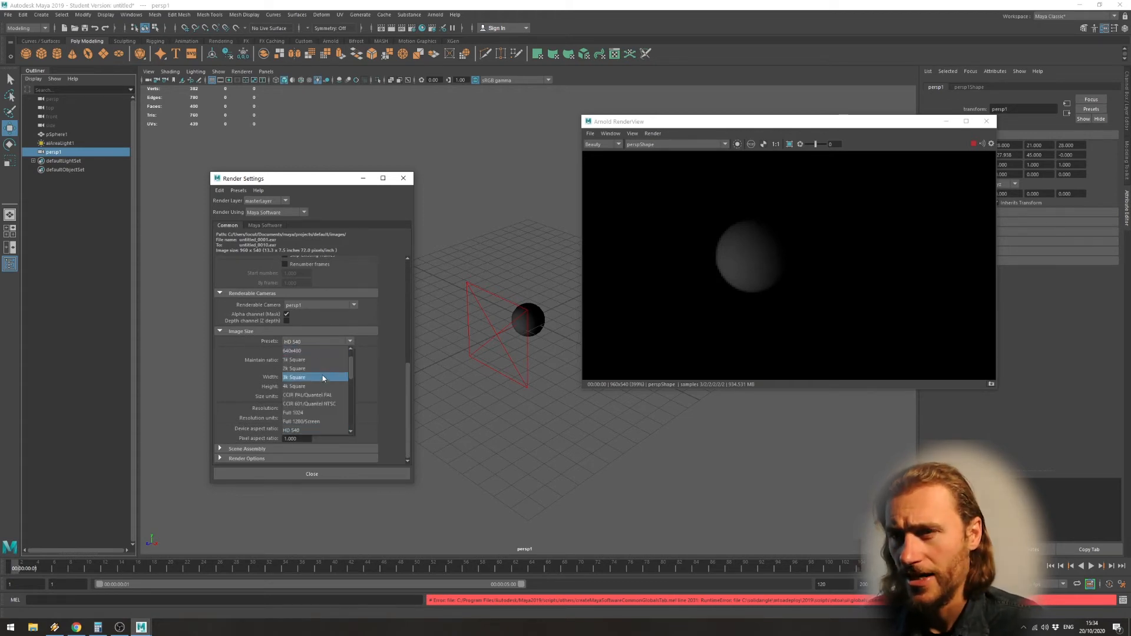
pyautogui.scroll(1, 351, 387)
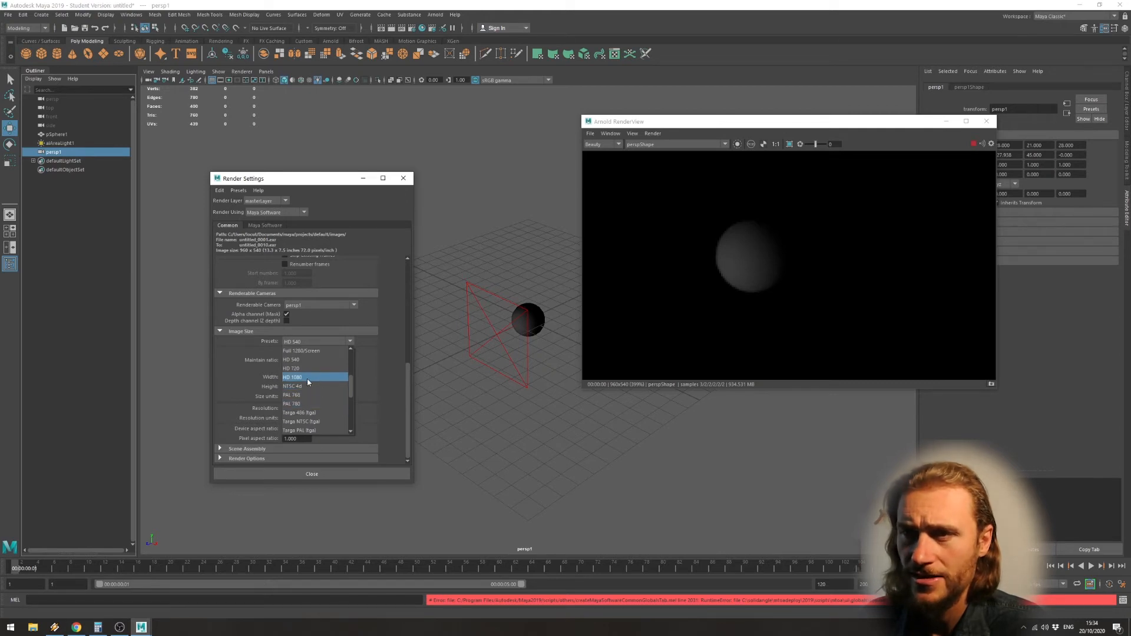
pyautogui.click(307, 378)
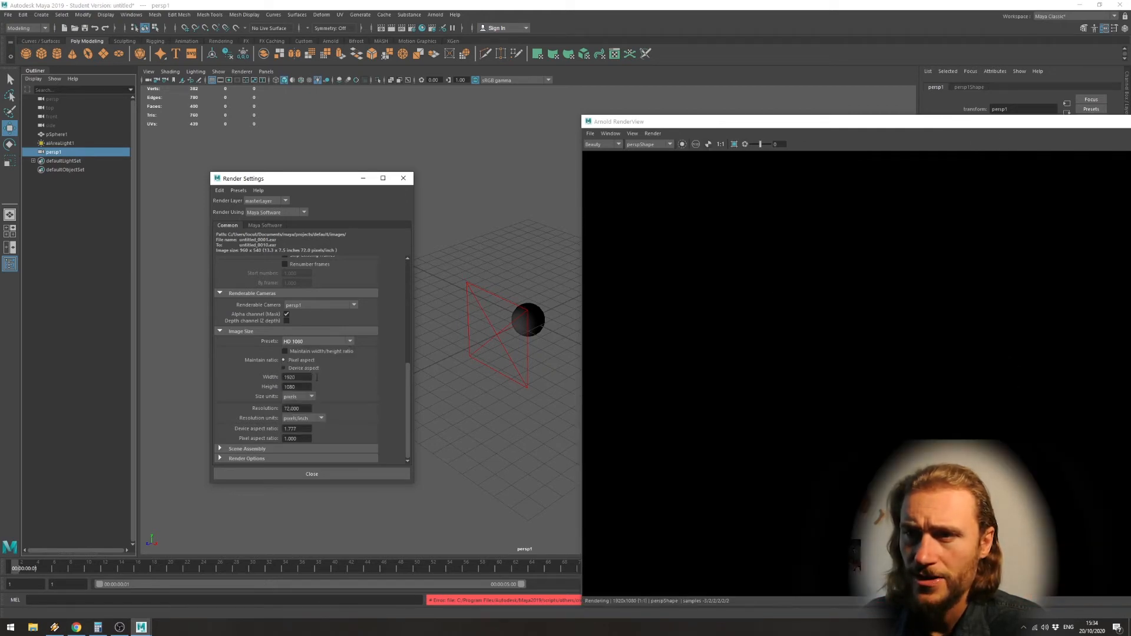
pyautogui.moveTo(831, 121); pyautogui.dragTo(713, 54)
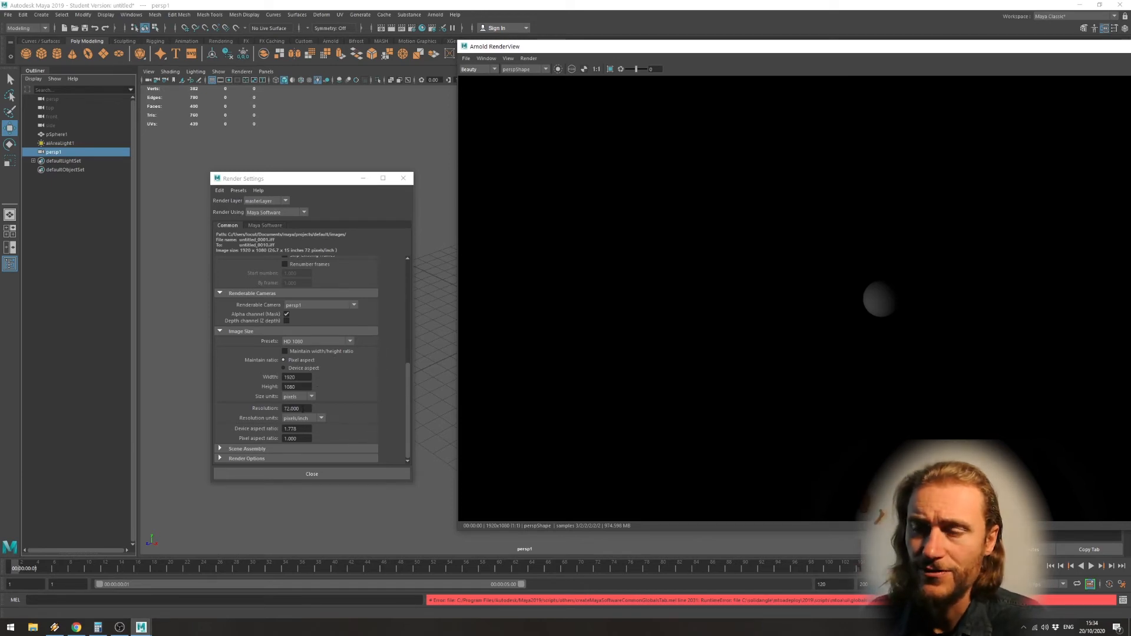
# Examine the image resolution value and the expanded scene assembly and render options in the common render settings.
pyautogui.moveTo(303, 409); pyautogui.dragTo(284, 408)
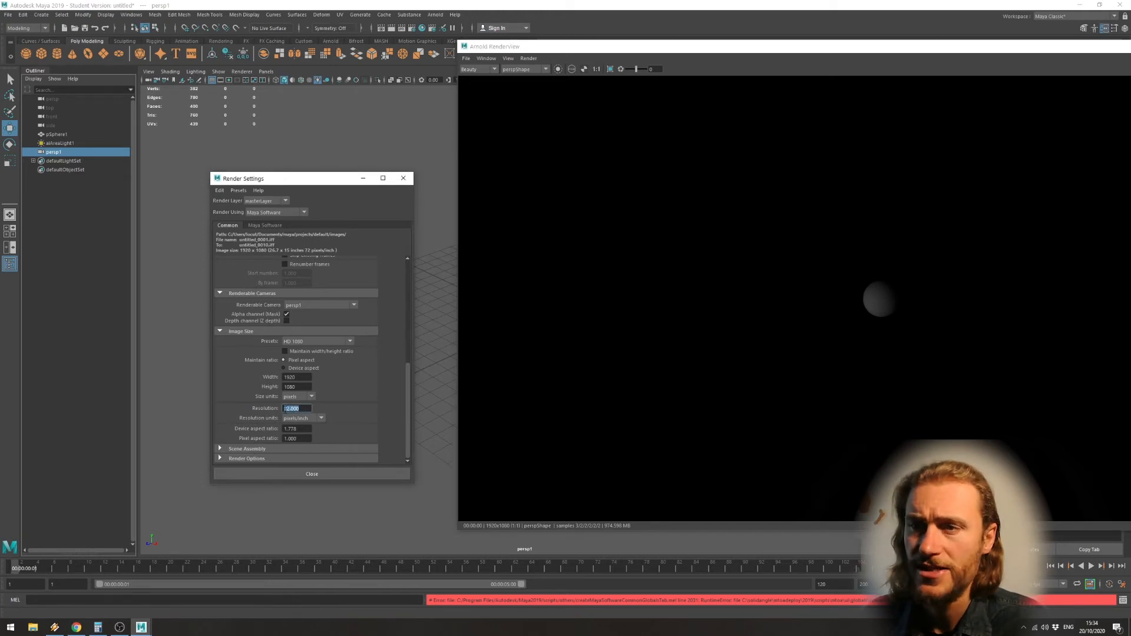
pyautogui.click(308, 408)
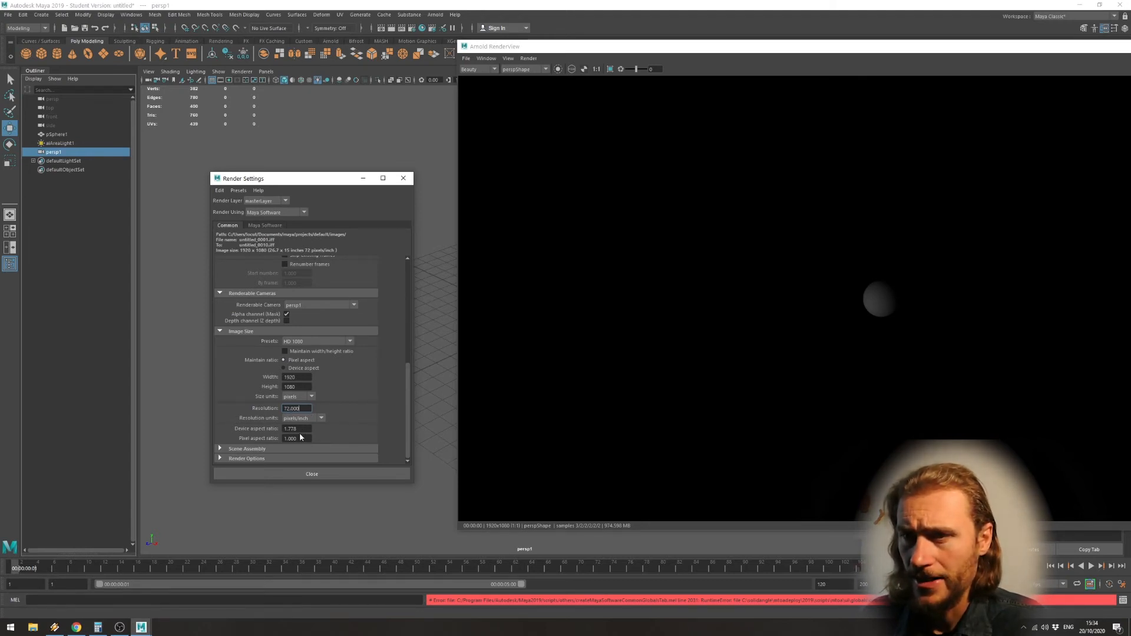
pyautogui.click(267, 458)
pyautogui.scroll(-1, 267, 457)
pyautogui.click(263, 381)
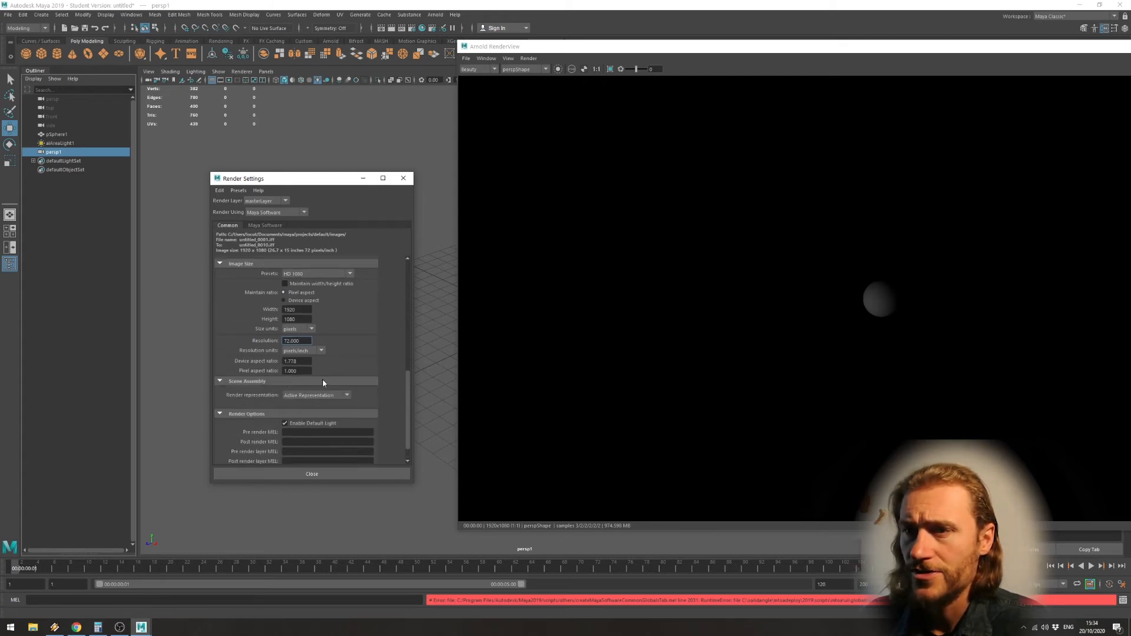
pyautogui.scroll(6, 323, 382)
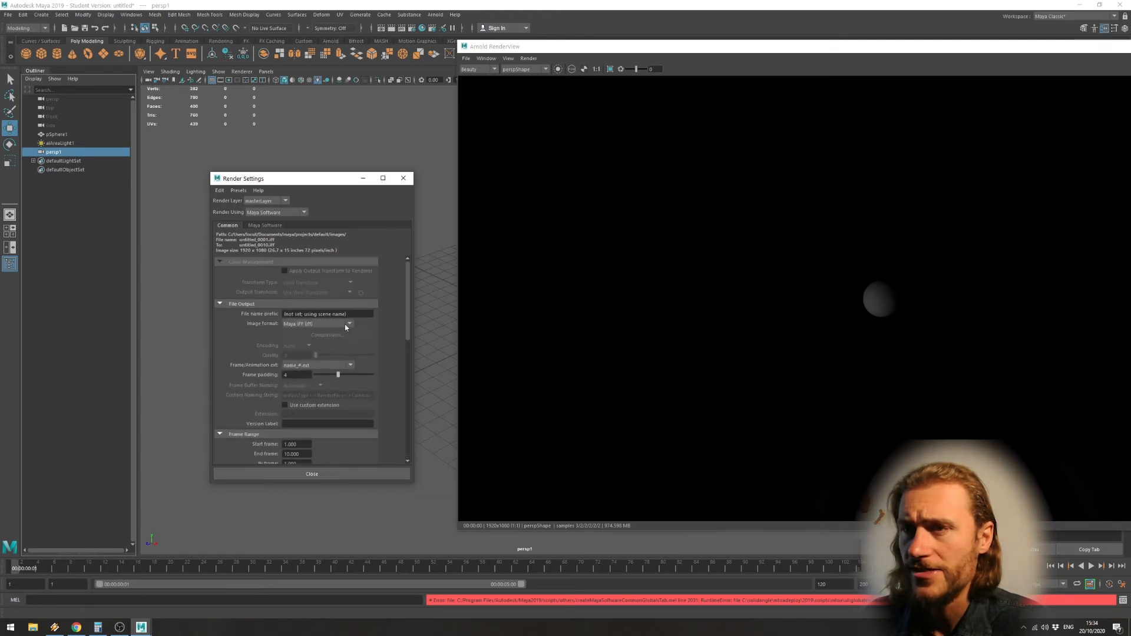
# Set the Maya Software anti-aliasing quality to Production quality.
pyautogui.click(275, 226)
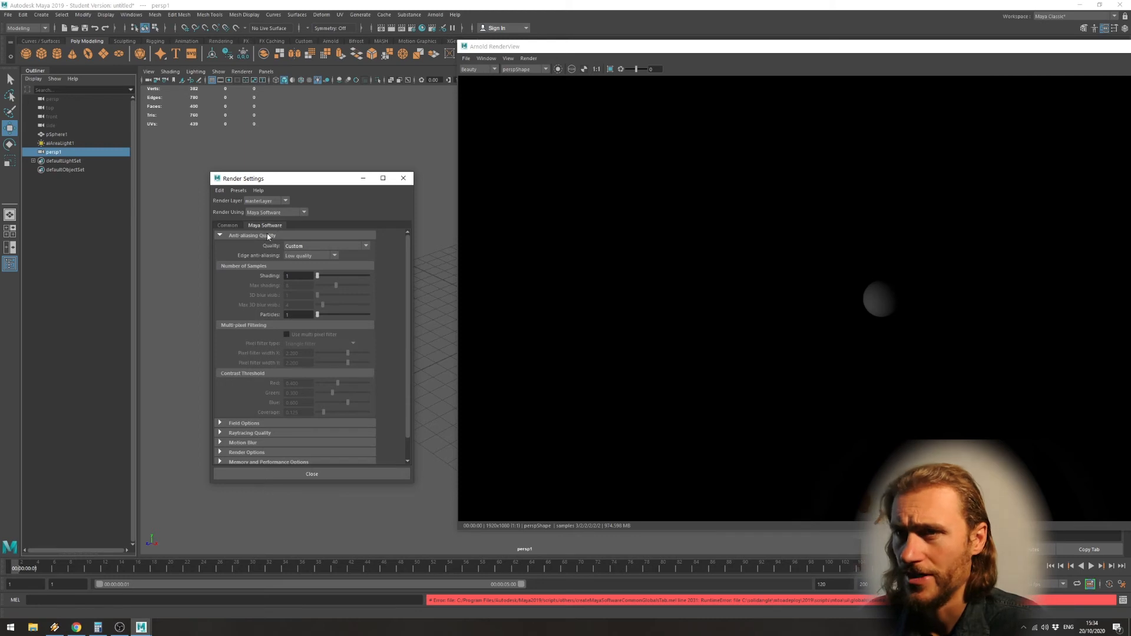
pyautogui.click(330, 247)
pyautogui.click(327, 282)
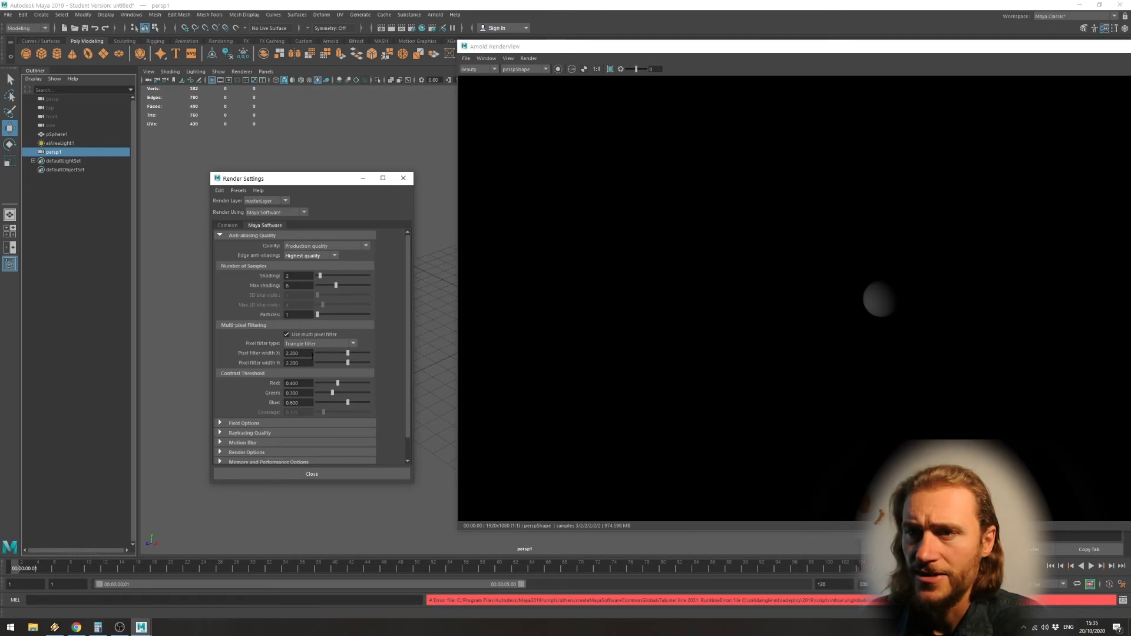
# Enable raytracing in the Maya Software raytracing quality settings.
pyautogui.scroll(-2, 218, 414)
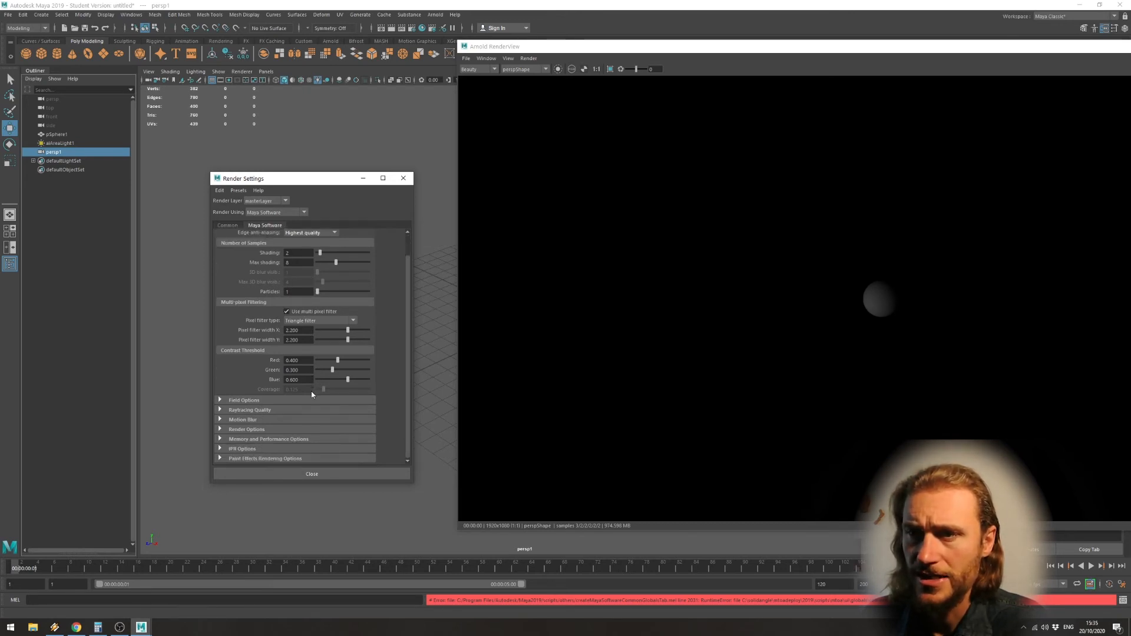
pyautogui.click(255, 410)
pyautogui.click(303, 420)
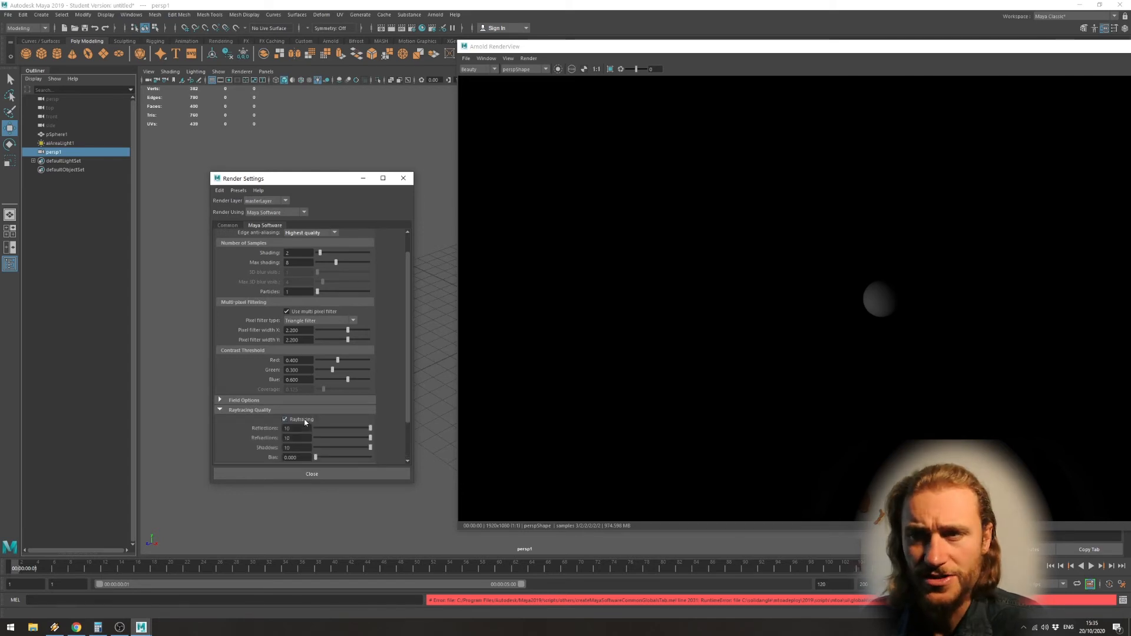
pyautogui.scroll(-3, 305, 422)
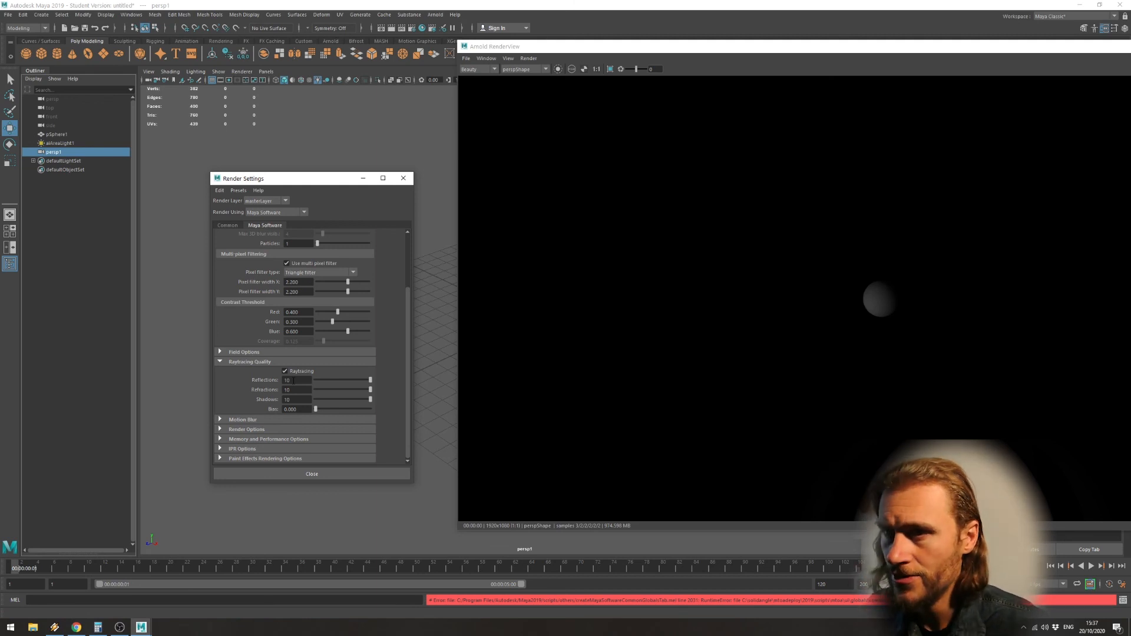
# Examine the Maya Software motion blur, render, memory and performance, and IPR options.
pyautogui.click(248, 419)
pyautogui.scroll(-3, 295, 406)
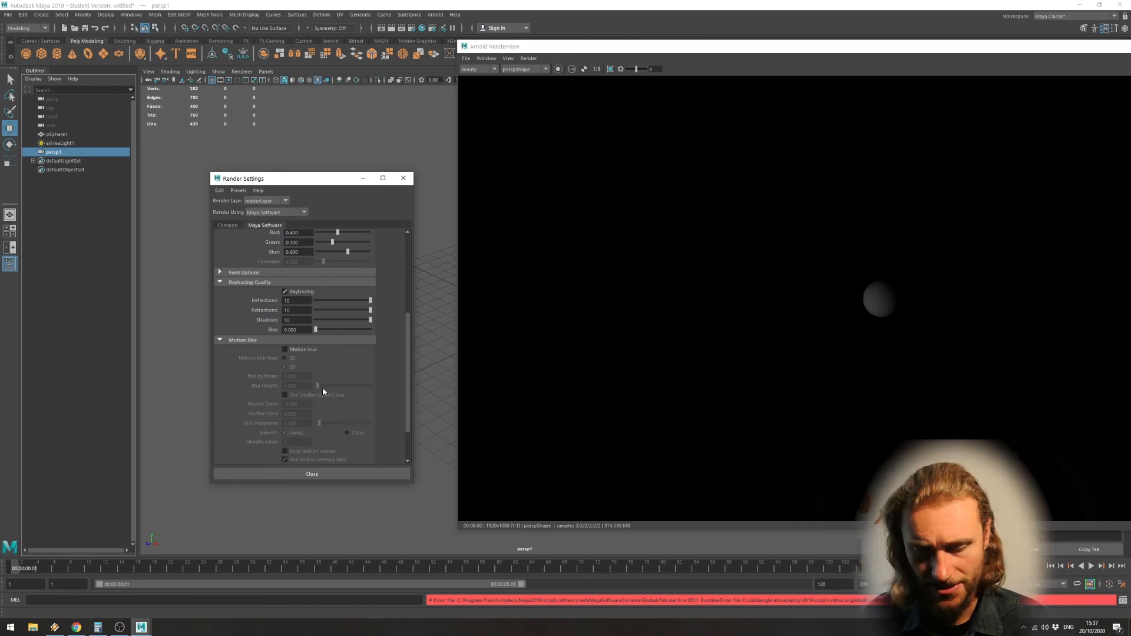
pyautogui.scroll(-2, 365, 369)
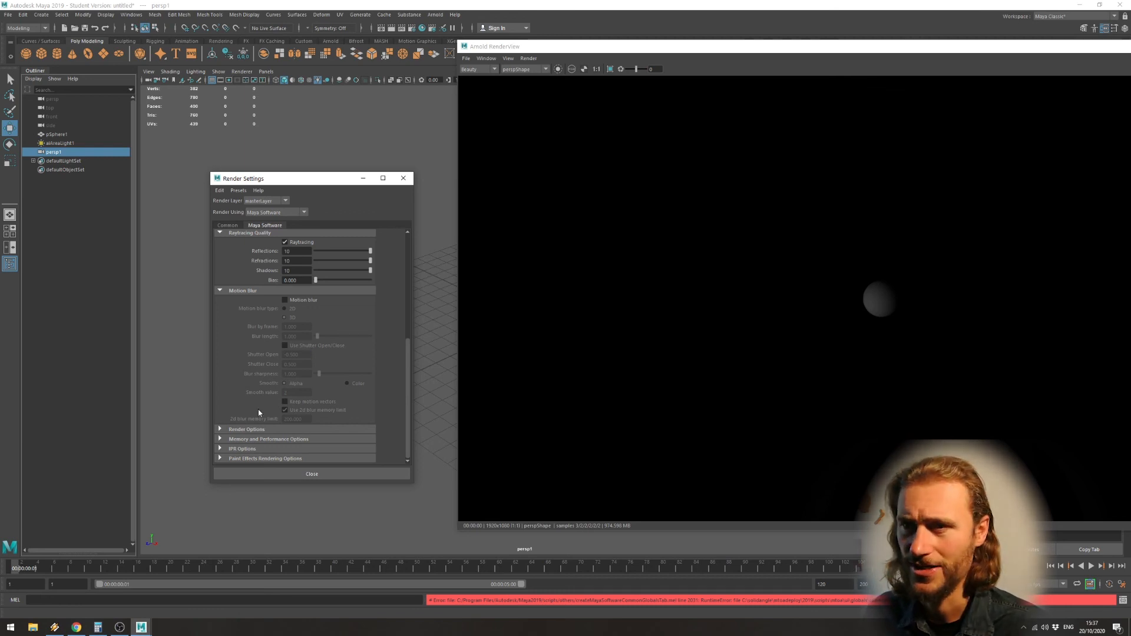
pyautogui.click(247, 434)
pyautogui.scroll(-5, 312, 401)
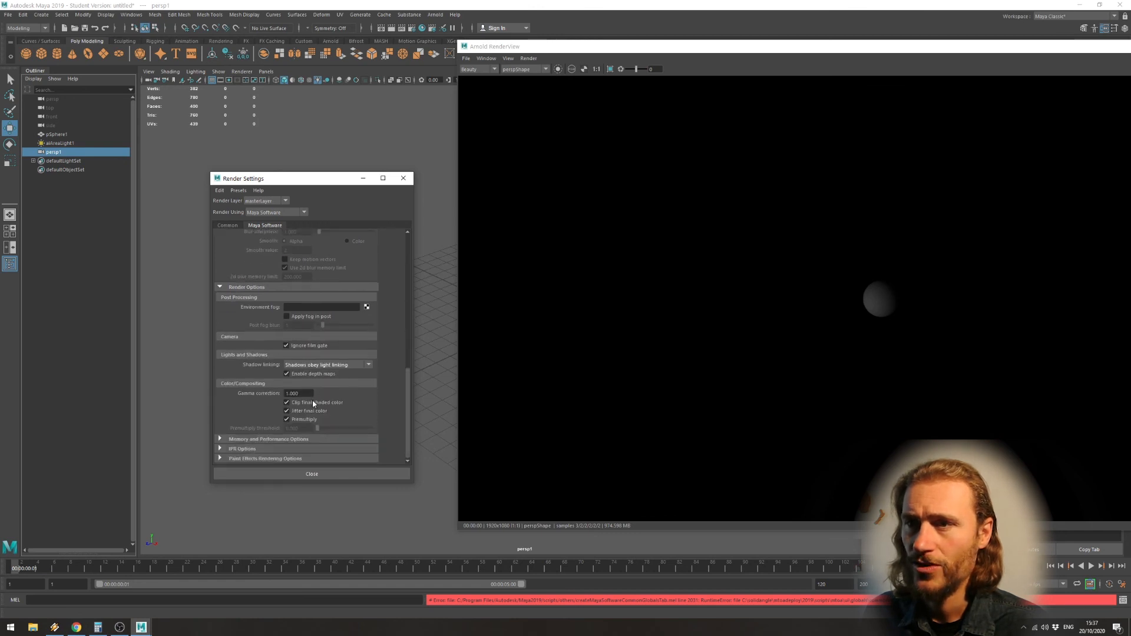
pyautogui.click(257, 440)
pyautogui.scroll(-3, 314, 411)
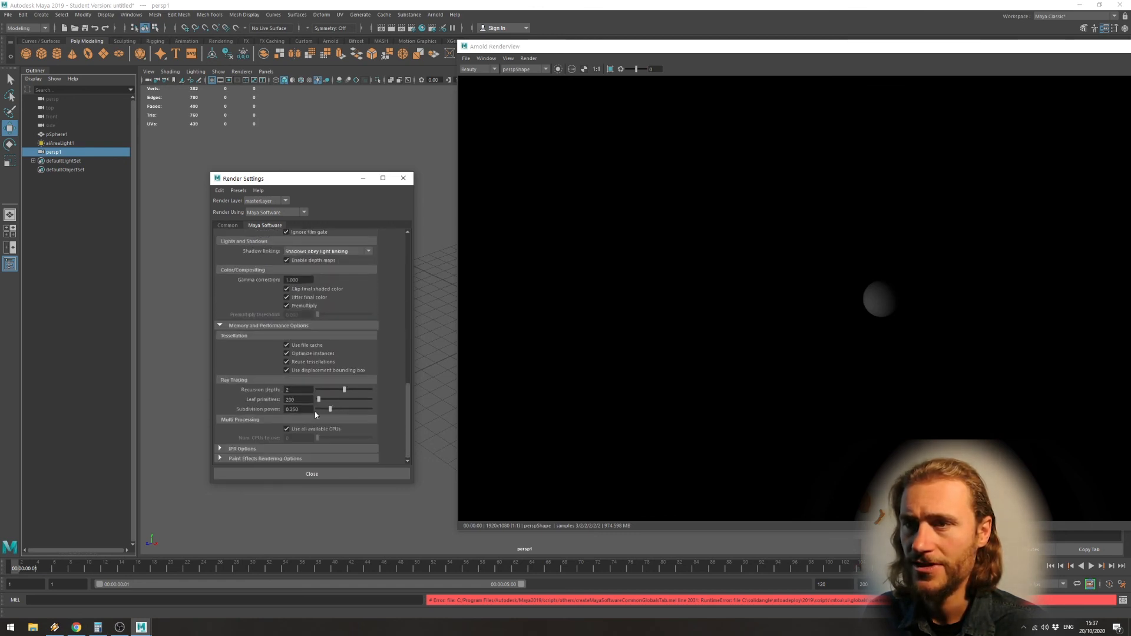
pyautogui.click(250, 450)
pyautogui.scroll(-2, 252, 450)
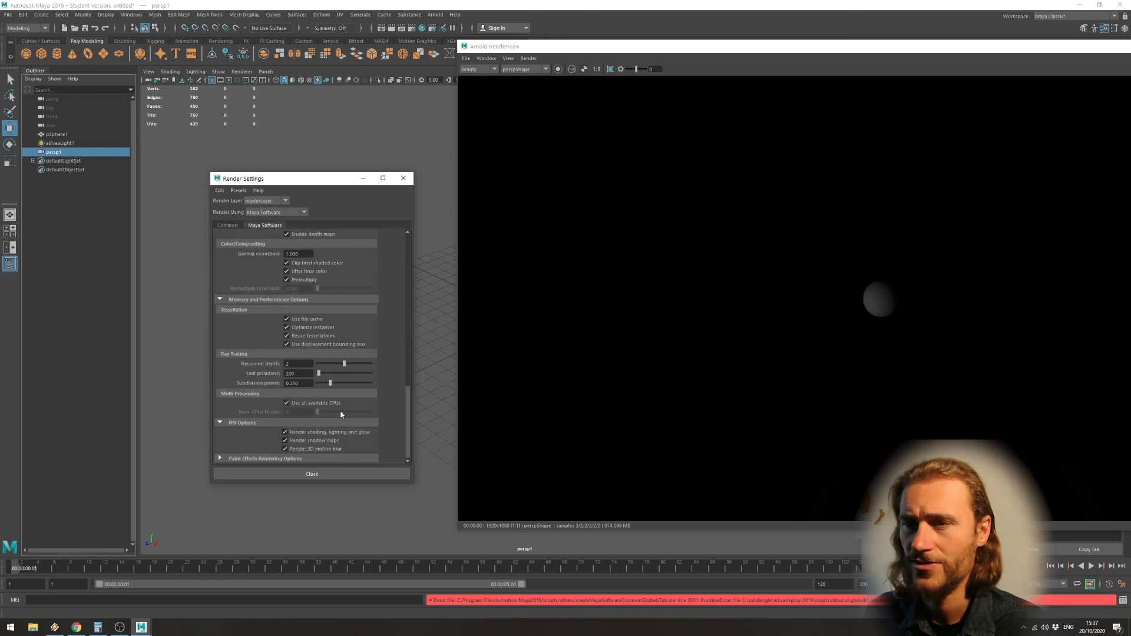
pyautogui.scroll(10, 333, 410)
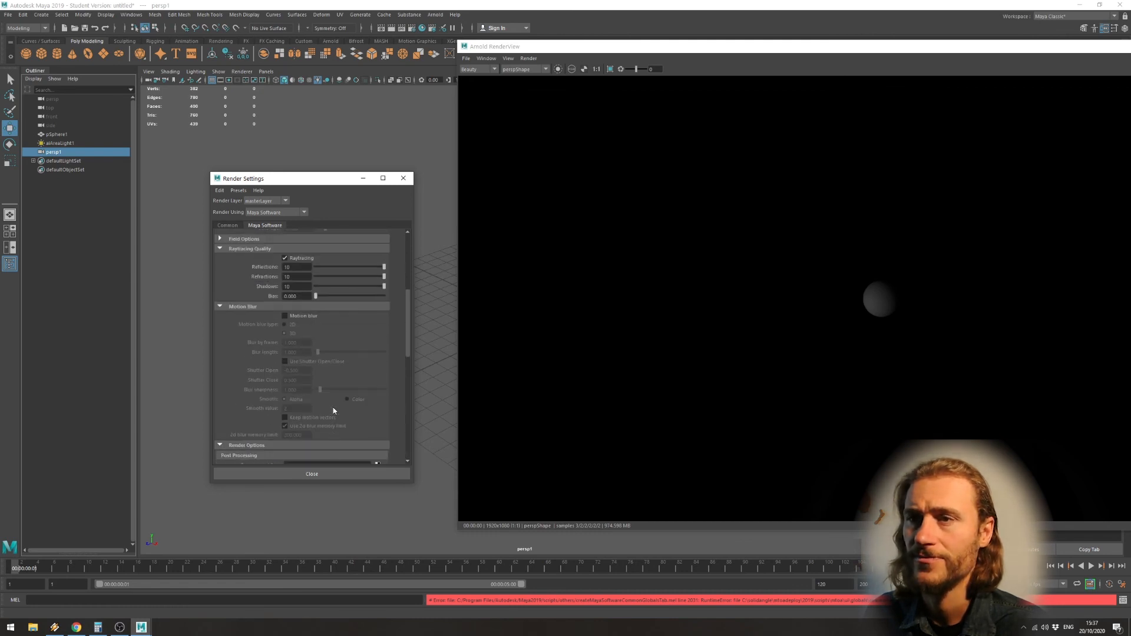
pyautogui.scroll(4, 334, 410)
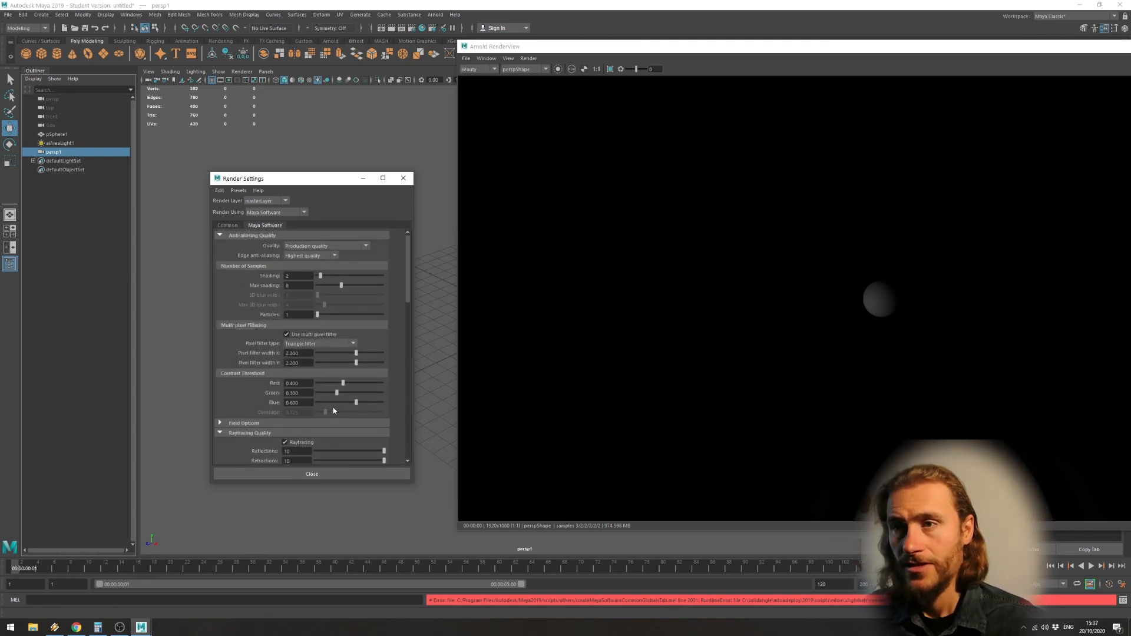